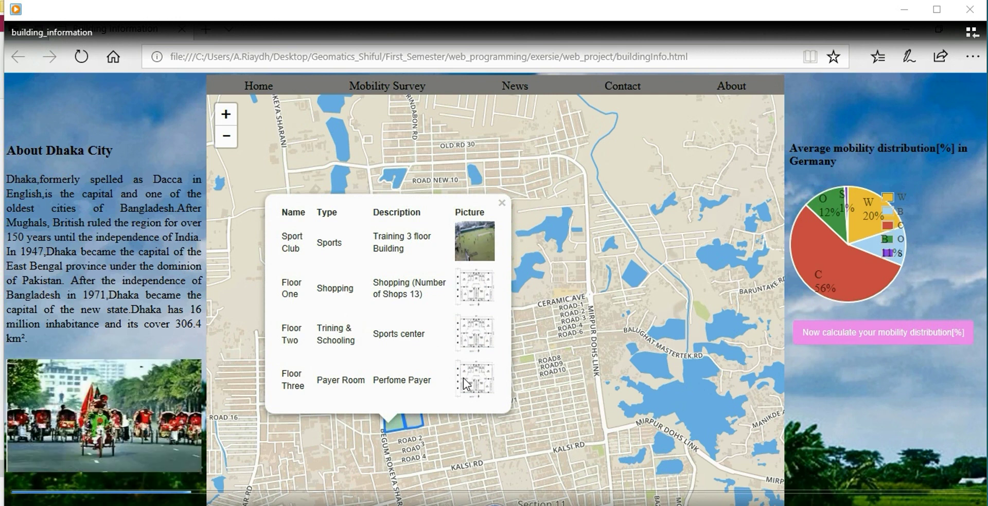
Close the sport club's details on the map and view the shopping center building's floor information
click(443, 304)
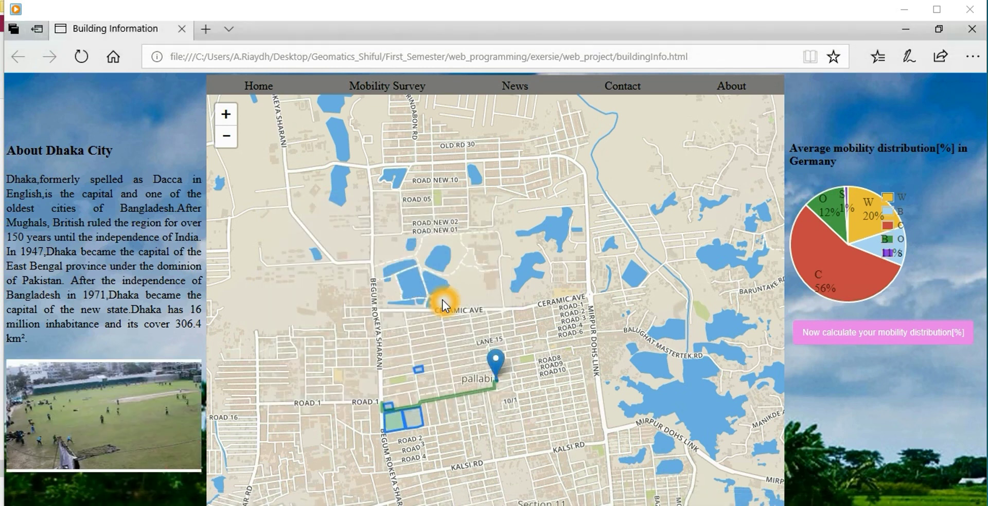
click(442, 301)
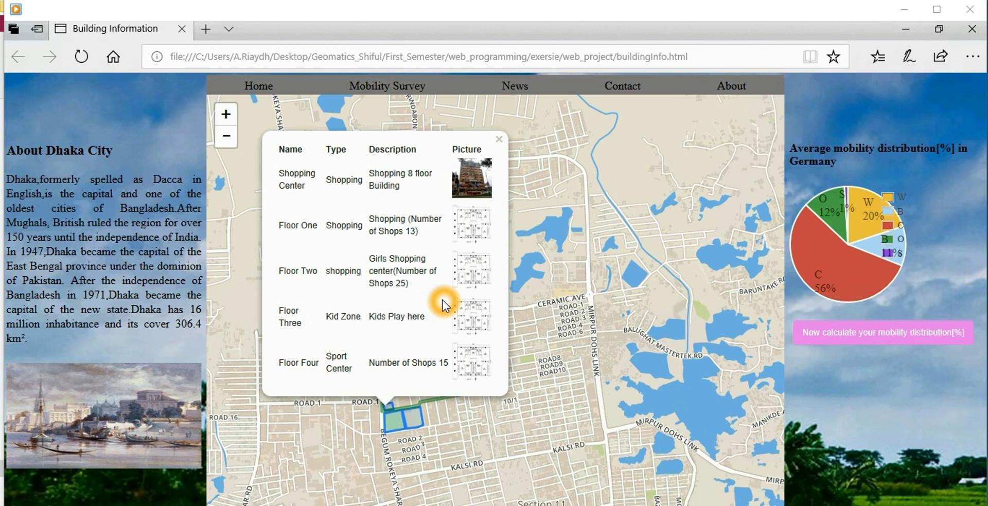
click(510, 421)
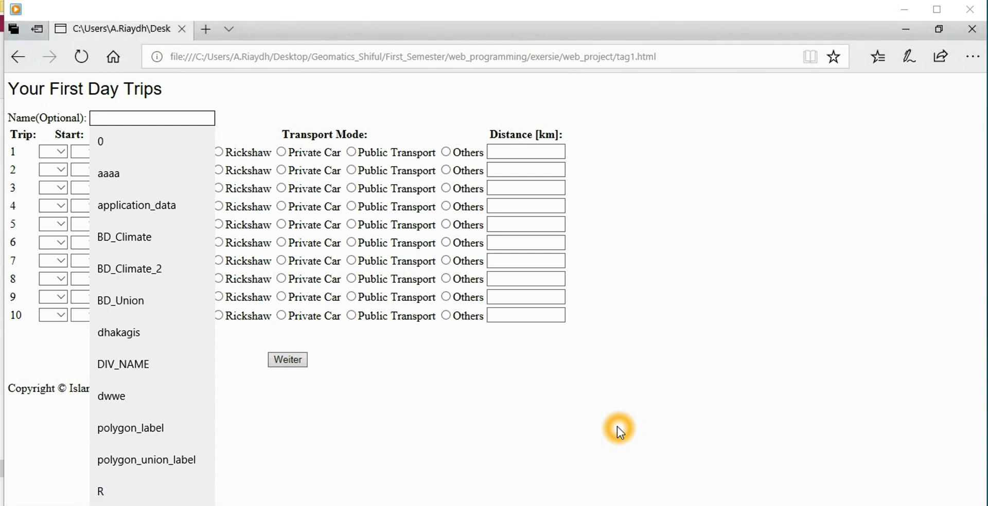
Enter a distance of 5 km for trip 1 of the first day
mouse_move(286, 450)
mouse_move(477, 399)
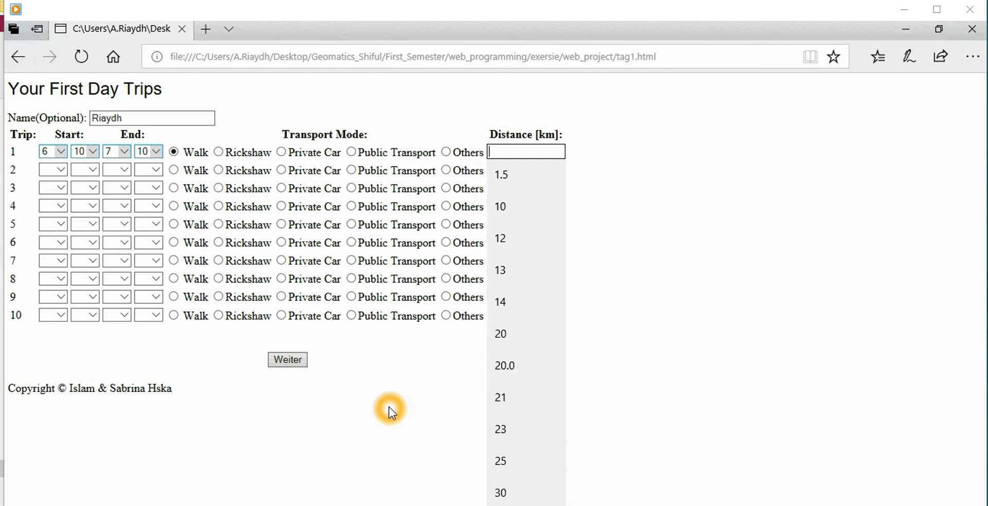
text(5)
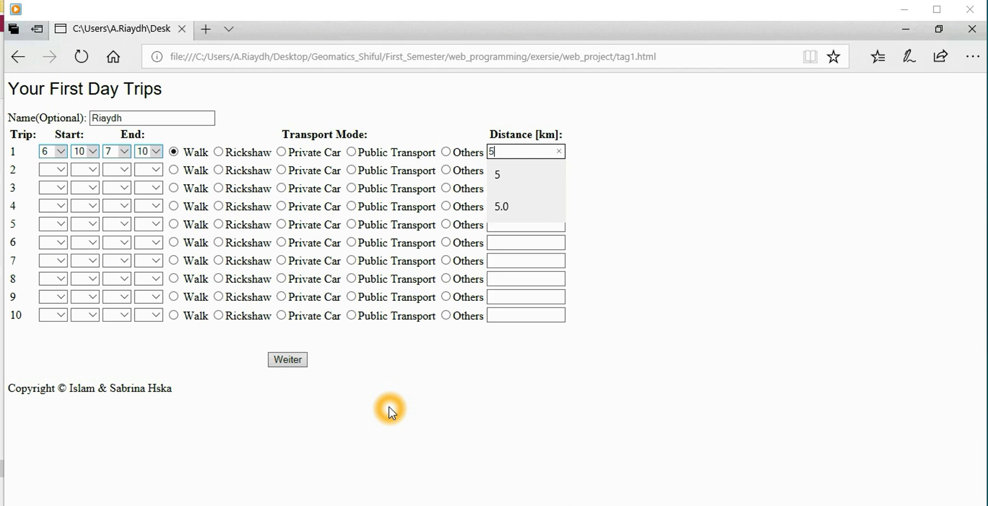
key(Down)
key(Return)
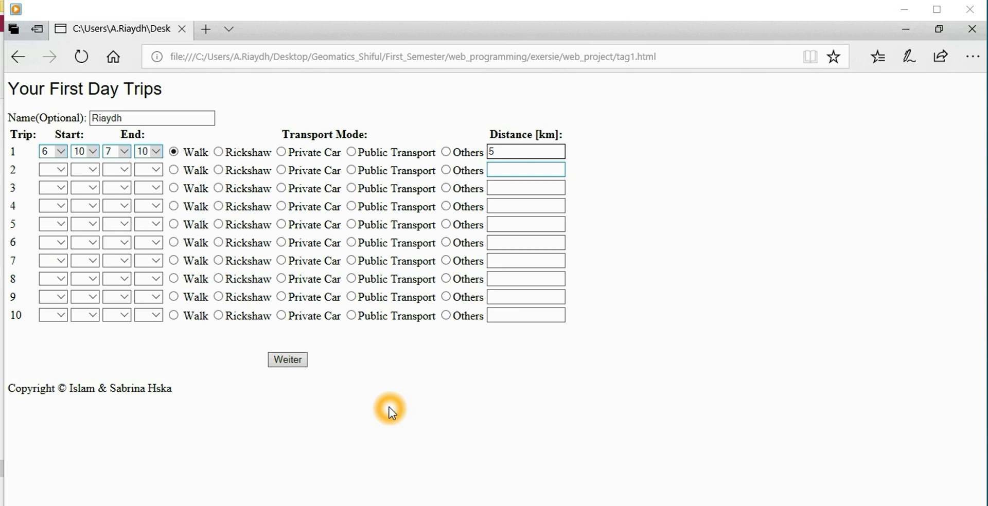
Set the start time of the first day's trip 2 to hour 8, minute 15
key(Tab)
key(alt+Down)
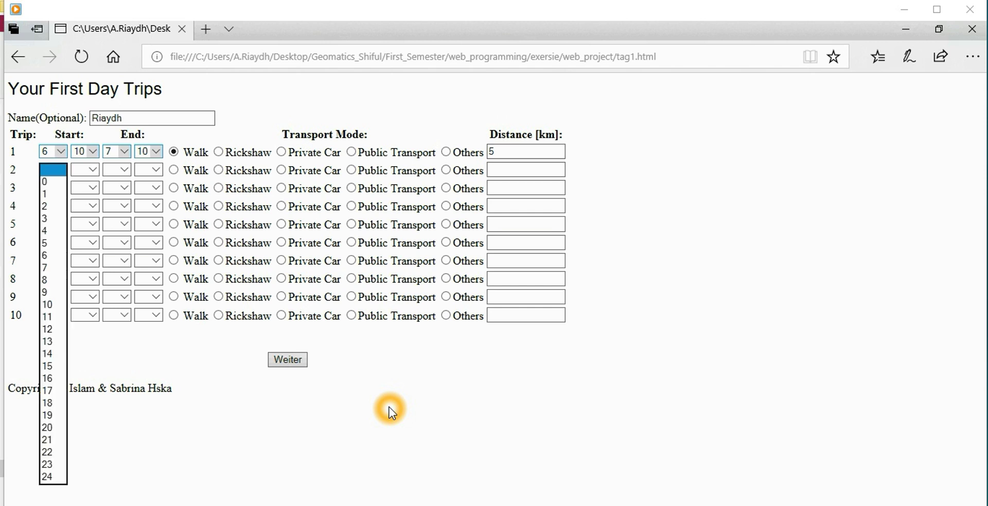
key(Down)
key(Down)
key(Down)
key(Down)
key(Down)
key(Down)
key(Down)
key(Down)
key(Down)
key(Down)
key(Down)
key(Up)
key(Up)
key(Up)
key(Down)
key(Down)
key(Up)
key(Return)
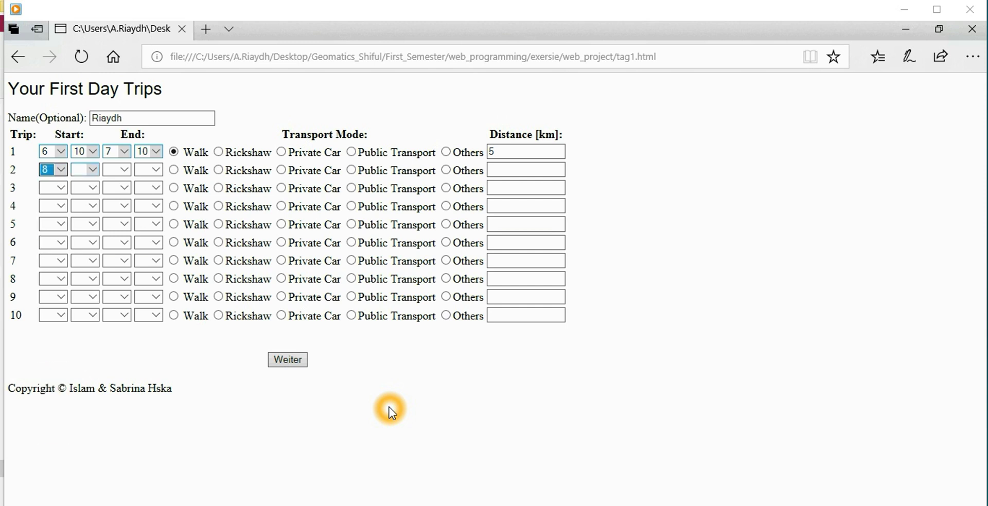
key(Tab)
key(alt+Down)
key(Down)
key(Down)
key(Down)
key(Down)
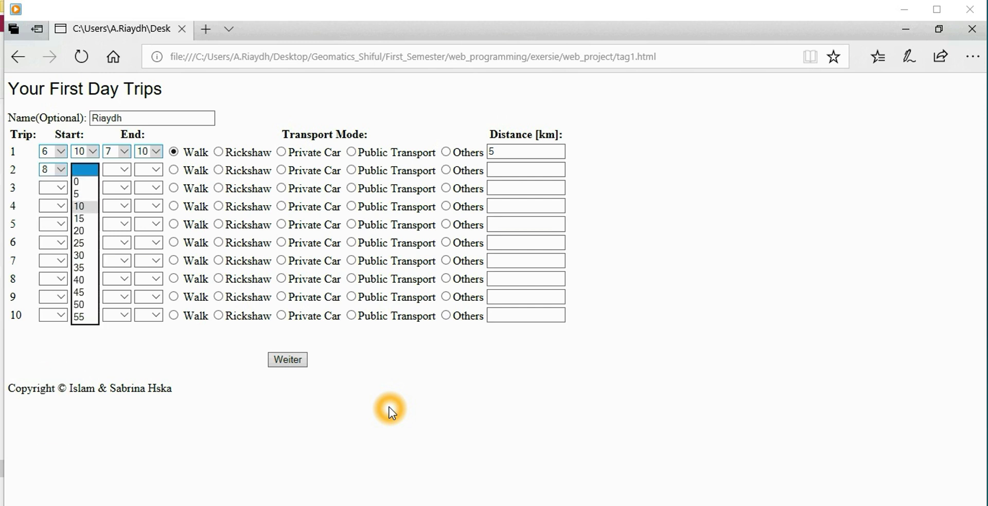
key(Return)
Set the end time of the first day's trip 2 to hour 9, minute 15
key(Tab)
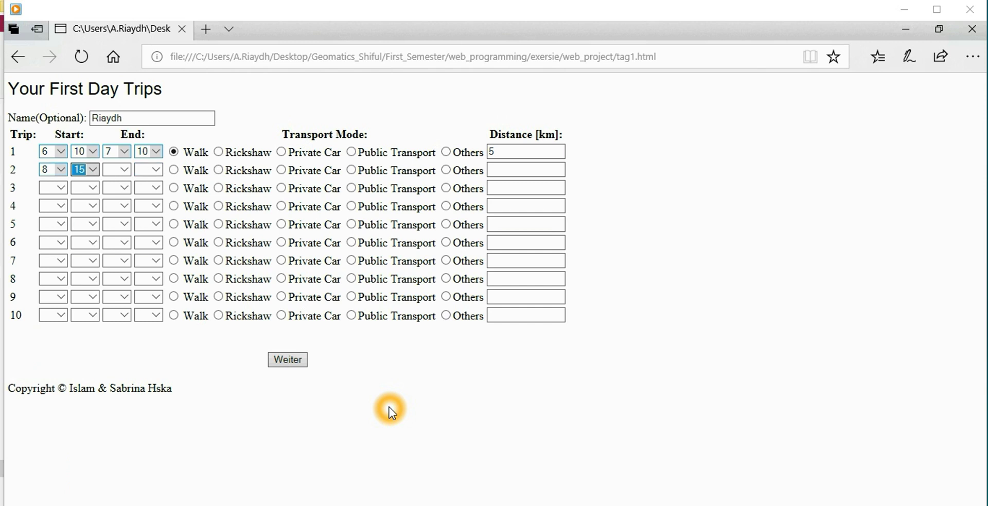
key(alt+Down)
key(Down)
key(Down)
key(Down)
key(Down)
key(Down)
key(Down)
key(Down)
key(Down)
key(Down)
key(Down)
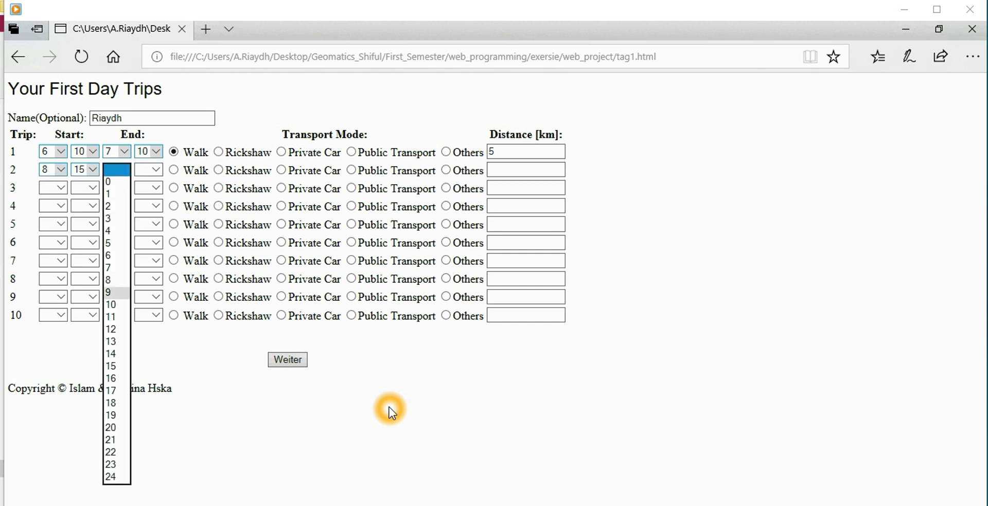
key(Return)
key(Tab)
key(alt+Down)
key(Down)
key(Down)
key(Down)
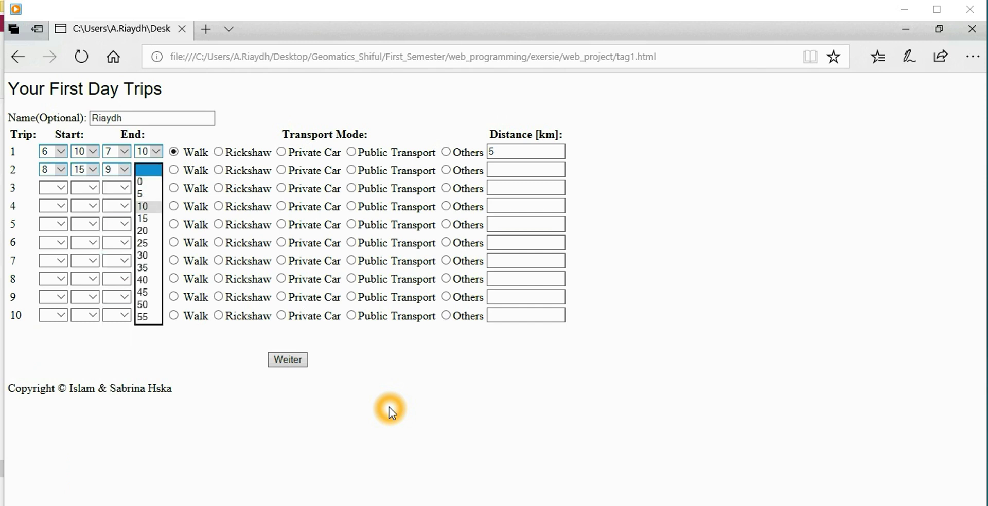
key(Down)
key(Return)
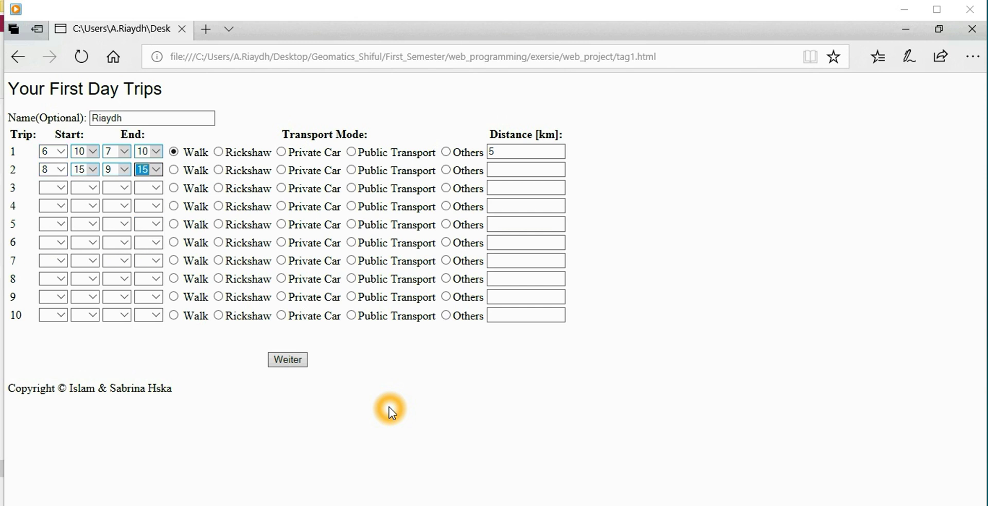
Choose Private Car as the transport mode for trip 2 and enter a distance of 35 km
key(space)
key(Tab)
key(Down)
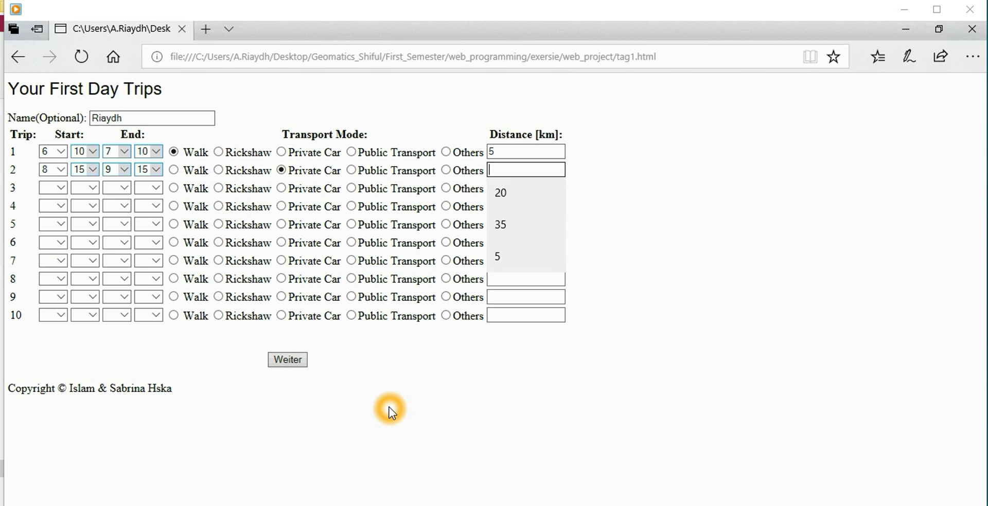
key(Down)
key(Down)
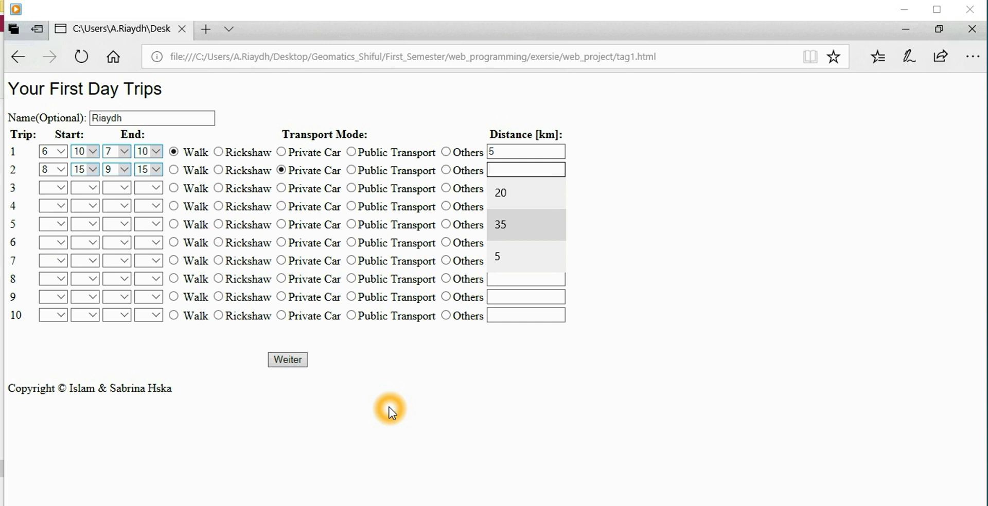
key(Return)
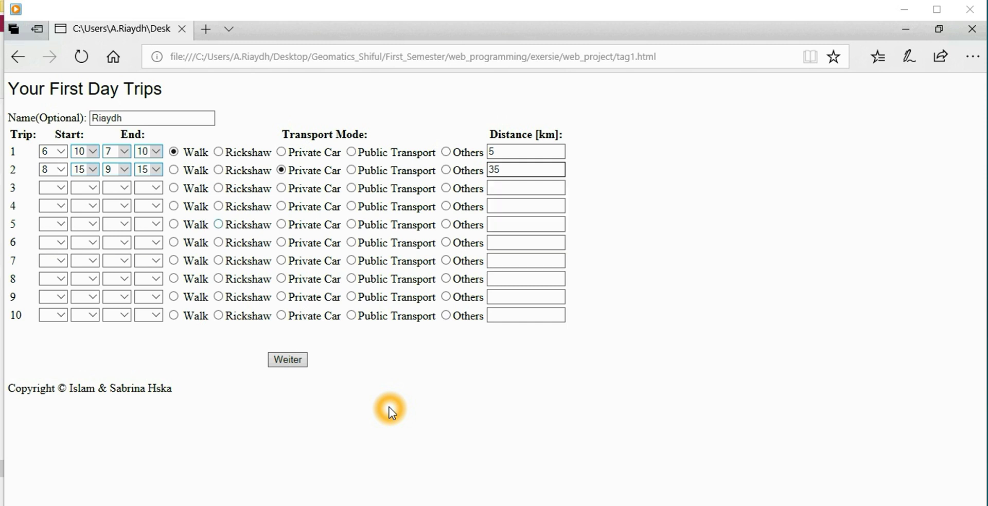
Set the start time of the first day's trip 3 to hour 11, minute 0
key(Tab)
key(alt+Down)
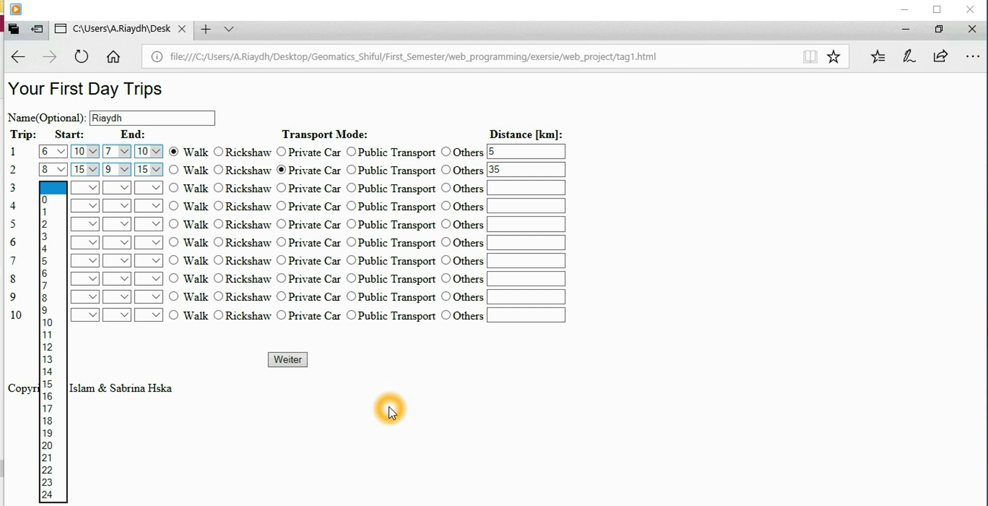
key(Down)
key(Down)
key(Down)
key(Down)
key(Down)
key(Down)
key(Down)
key(Down)
key(Down)
key(Down)
key(Down)
key(Down)
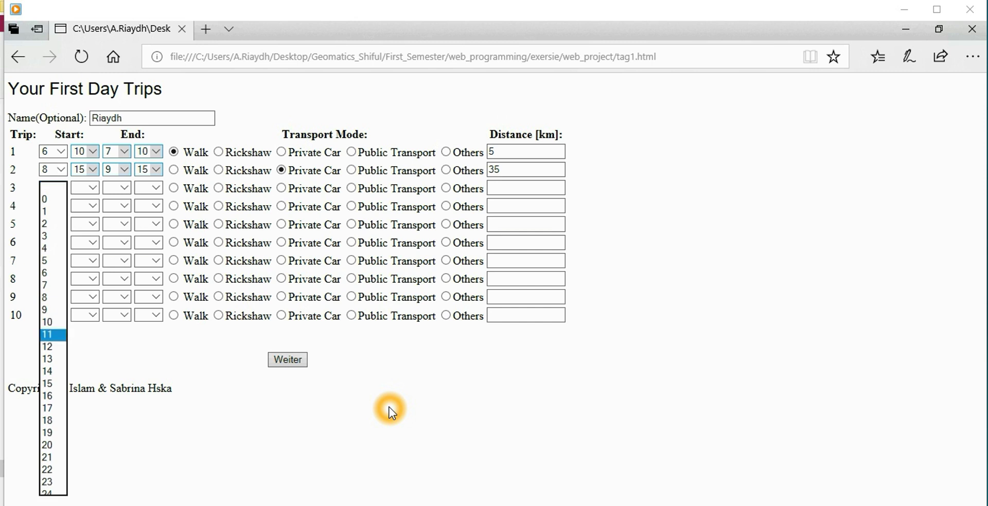
key(Return)
key(Tab)
key(alt+Down)
Set the end time of the first day's trip 3 to hour 11, minute 45
key(Down)
key(Down)
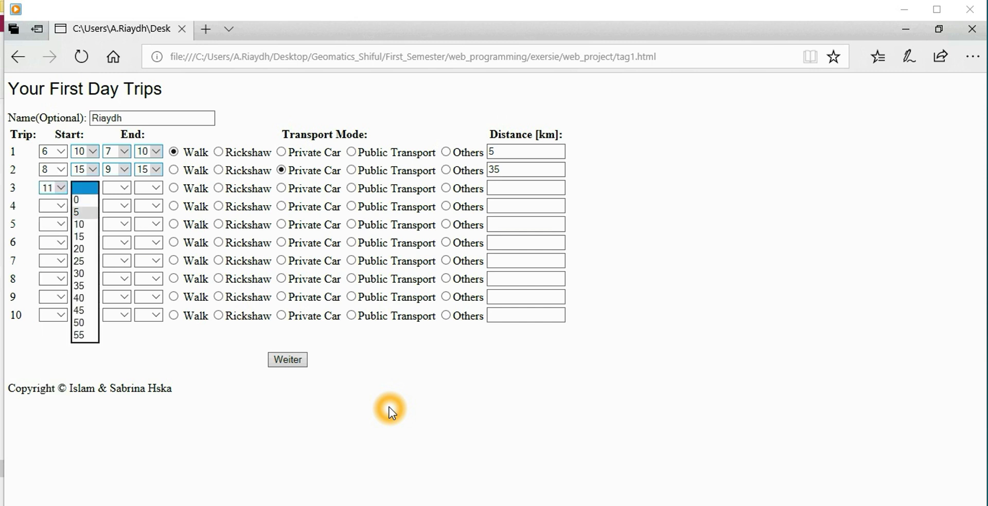
key(Up)
key(Return)
key(Tab)
key(alt+Down)
key(Down)
key(Down)
key(Down)
key(Down)
key(Down)
key(Down)
key(Down)
key(Down)
key(Down)
key(Down)
key(Down)
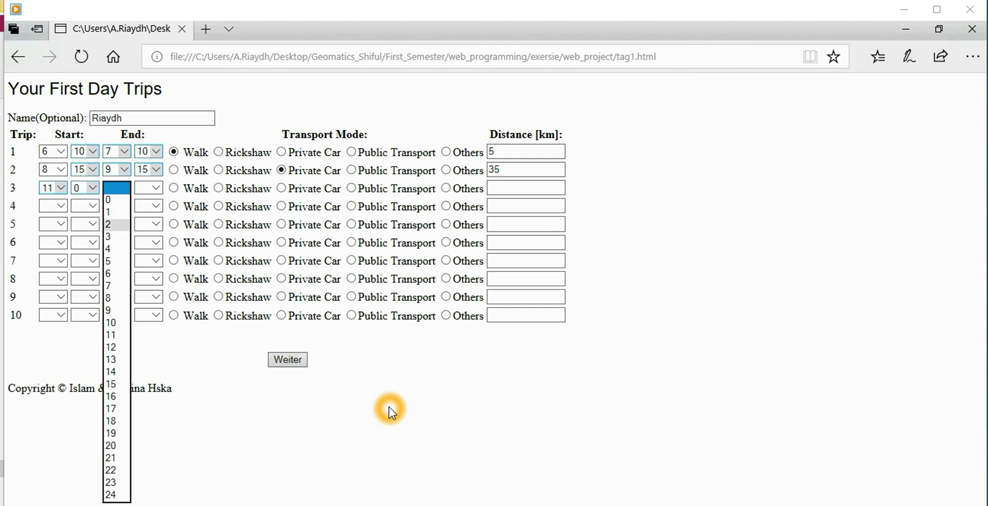
key(Down)
key(Down)
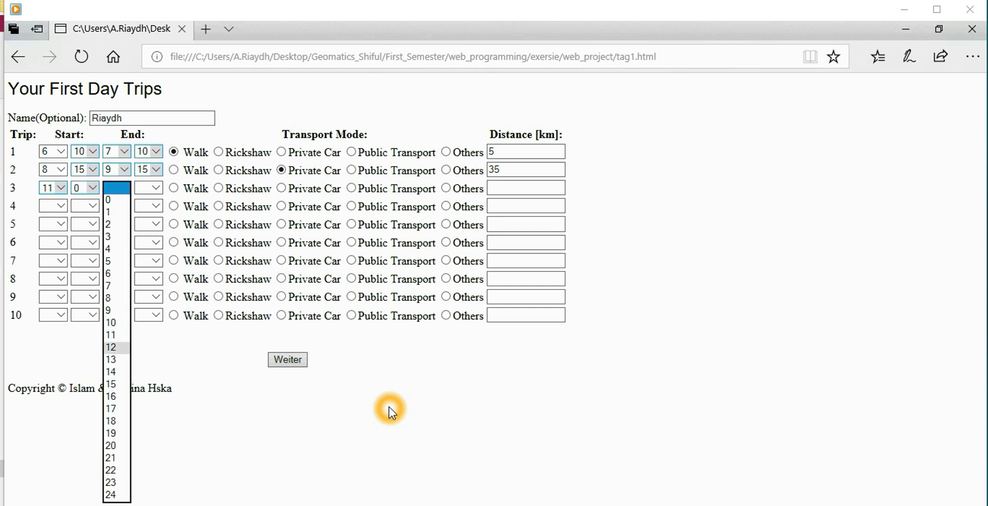
key(Up)
key(Return)
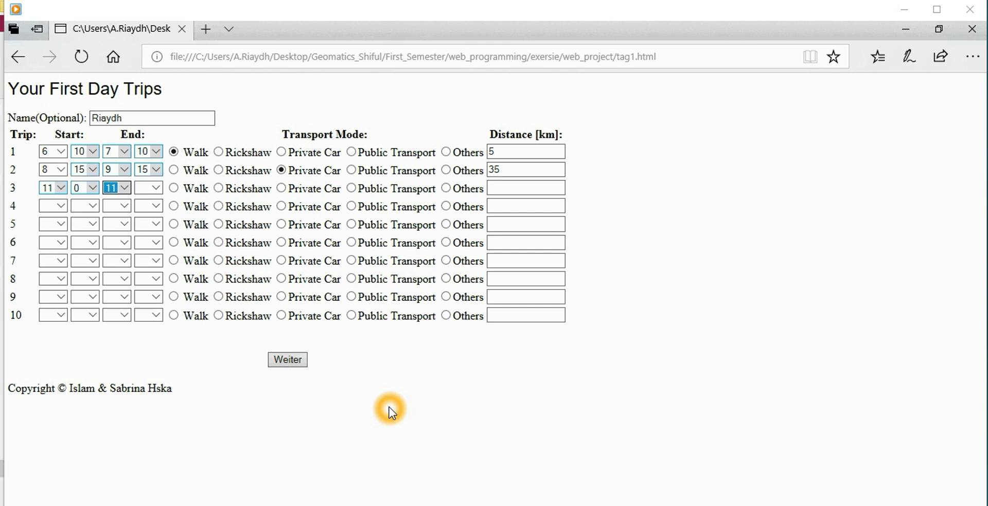
key(Tab)
key(alt+Down)
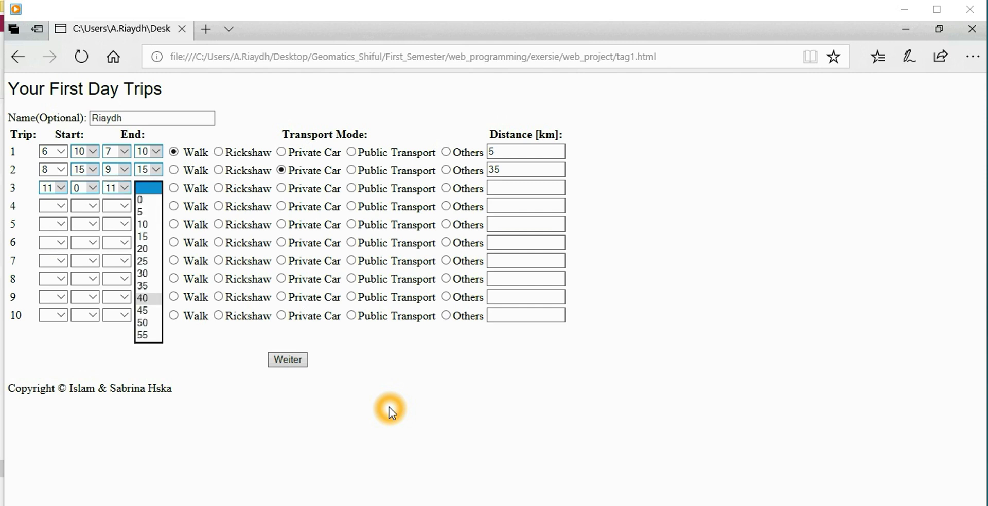
key(Down)
key(Return)
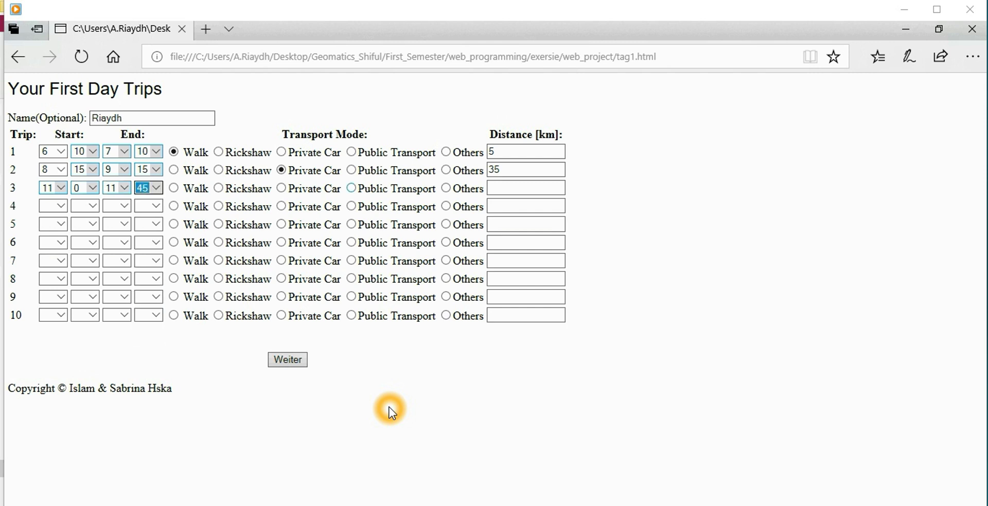
Choose Public Transport as the transport mode for trip 3 and enter a distance of 20 km
click(352, 188)
click(526, 189)
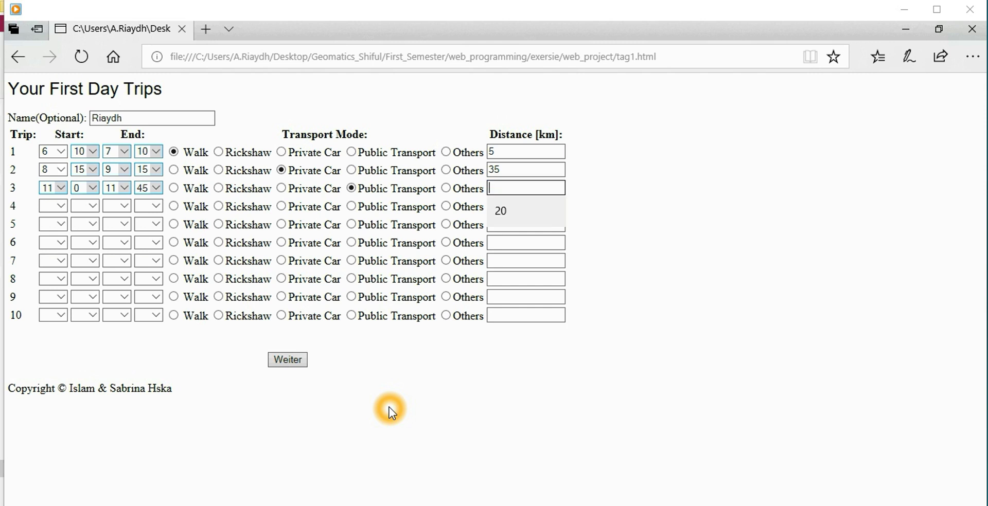
key(Down)
key(Return)
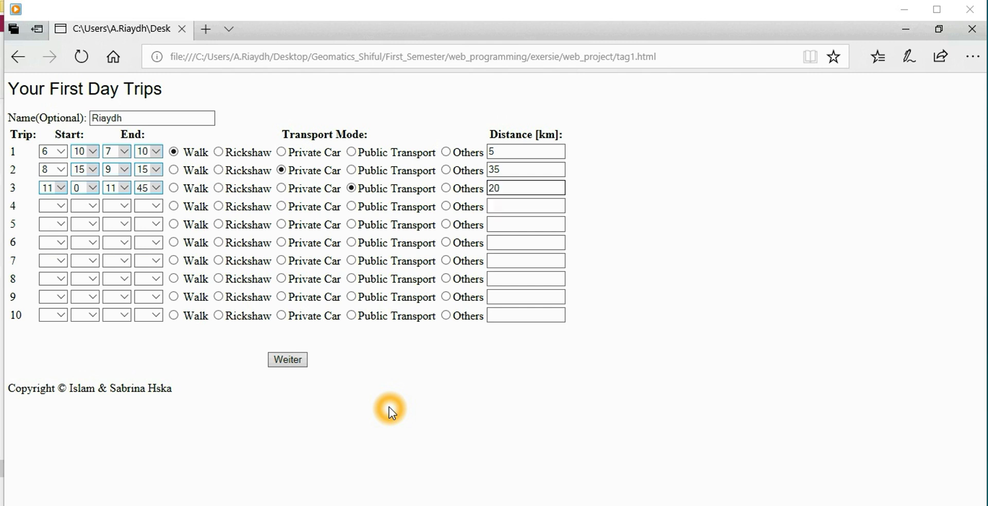
Submit the first day's trips and continue to the second day's trip form
key(shift+Tab)
key(shift+Tab)
key(shift+Tab)
key(shift+Tab)
key(shift+Tab)
key(shift+Tab)
key(shift+Tab)
key(shift+Tab)
key(shift+Tab)
key(shift+Tab)
key(Return)
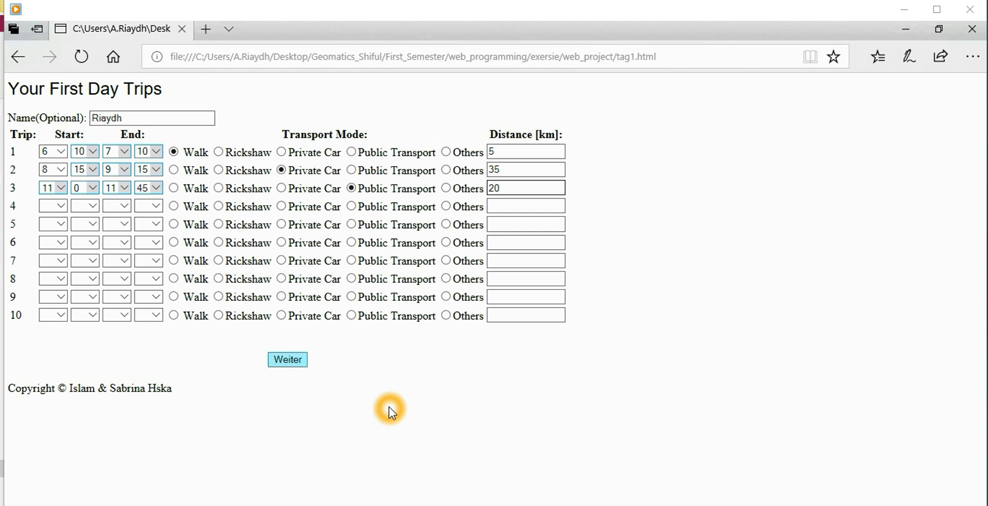
key(Return)
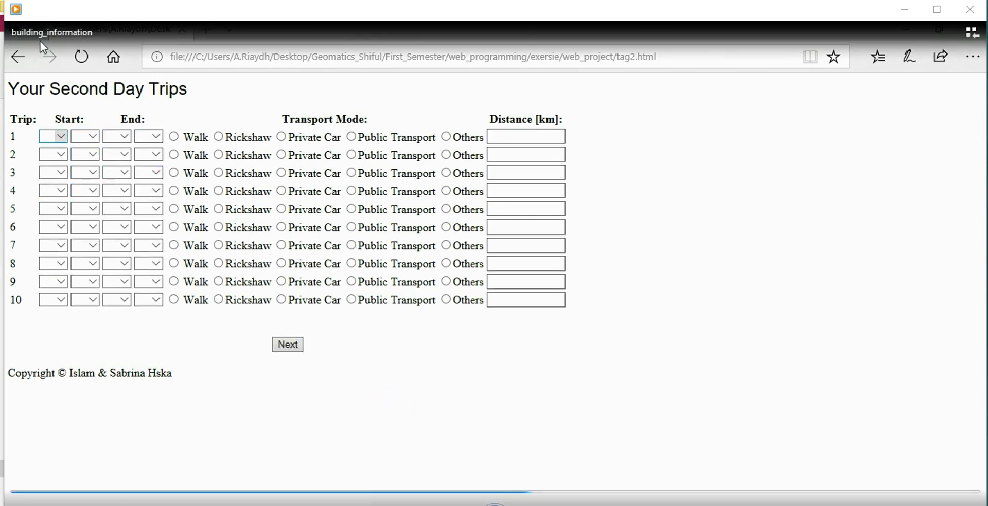
Set the start time of the second day's trip 1 to hour 6, minute 20
click(60, 137)
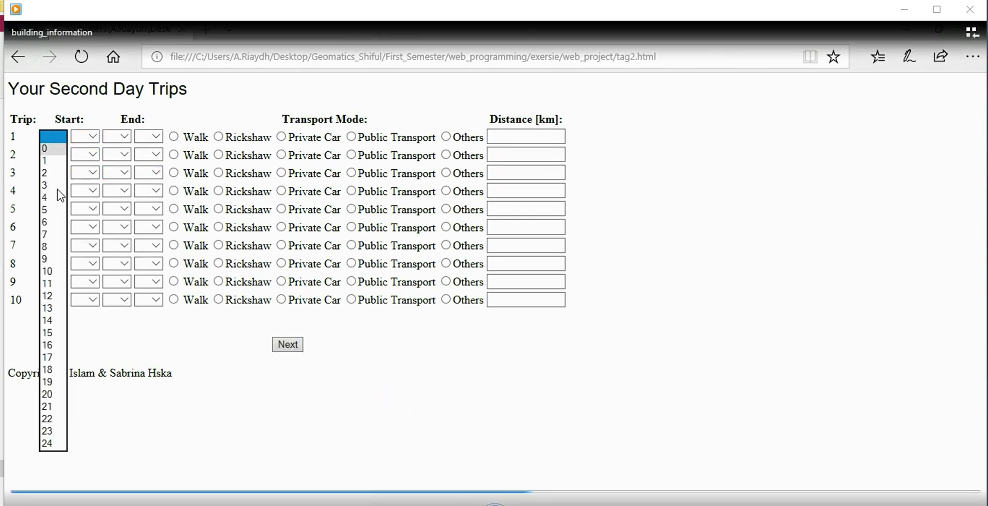
click(629, 58)
key(Return)
key(Tab)
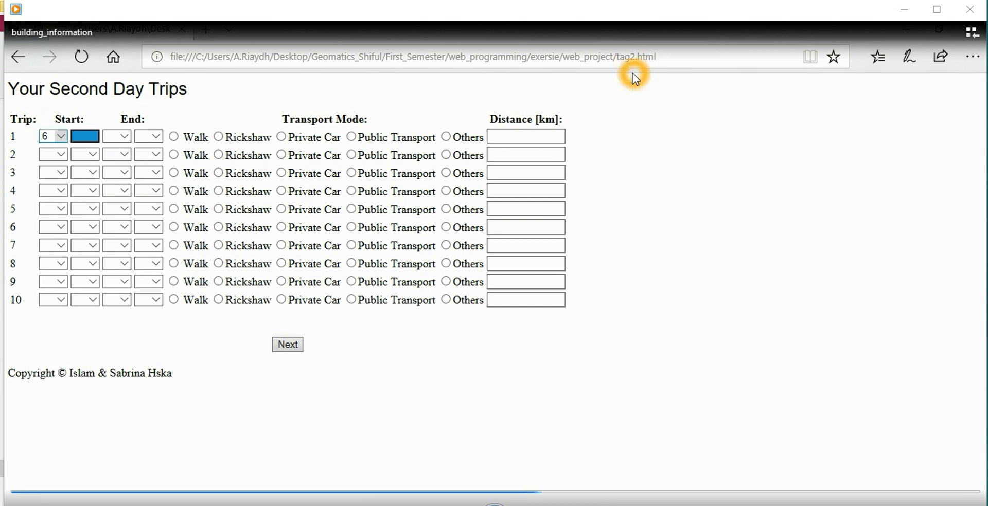
key(alt+Down)
key(Down)
key(Down)
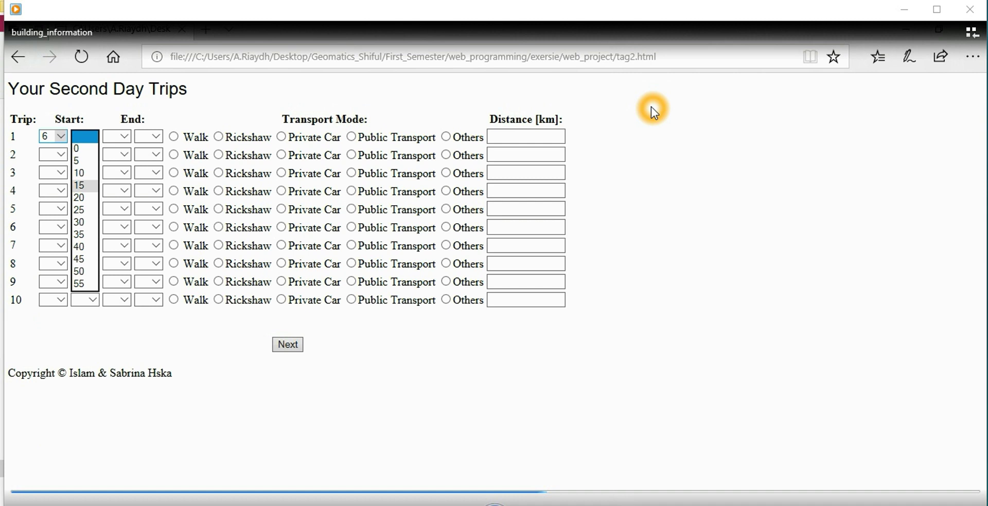
key(Return)
Set the end time of the second day's trip 1 to hour 7, minute 0
key(Tab)
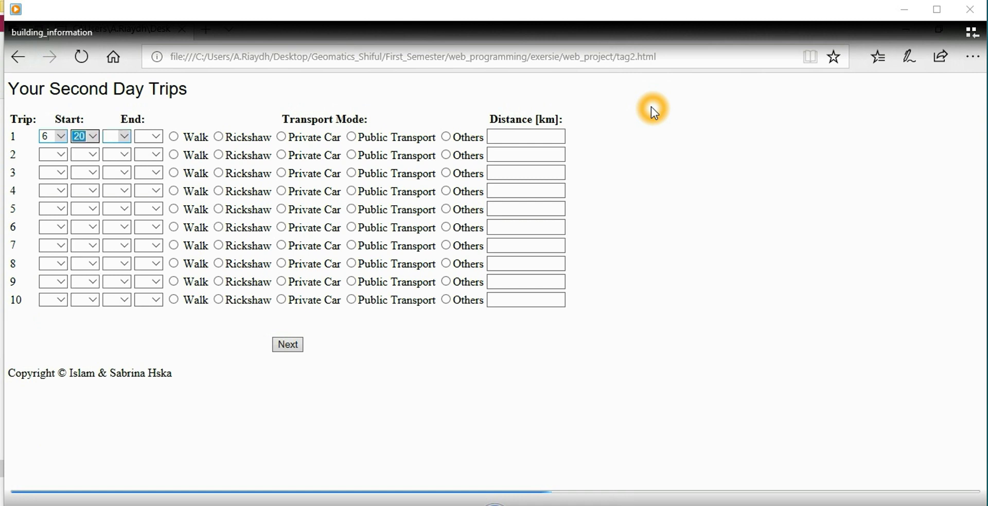
key(alt+Down)
key(7)
key(Return)
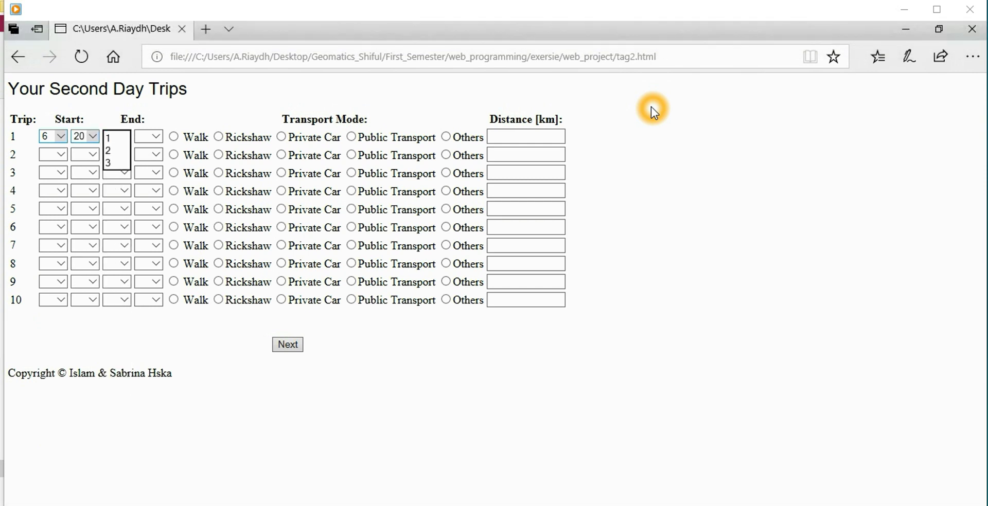
key(Tab)
key(alt+Down)
key(Down)
key(Return)
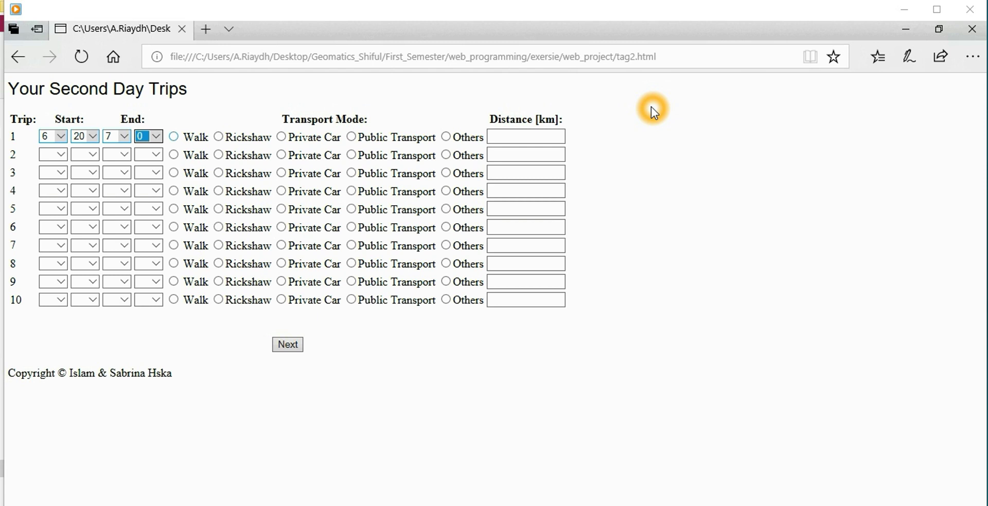
Choose Walk as the transport mode for the second day's trip 1 and enter a distance of 6 km
key(Tab)
key(space)
key(Tab)
text(6)
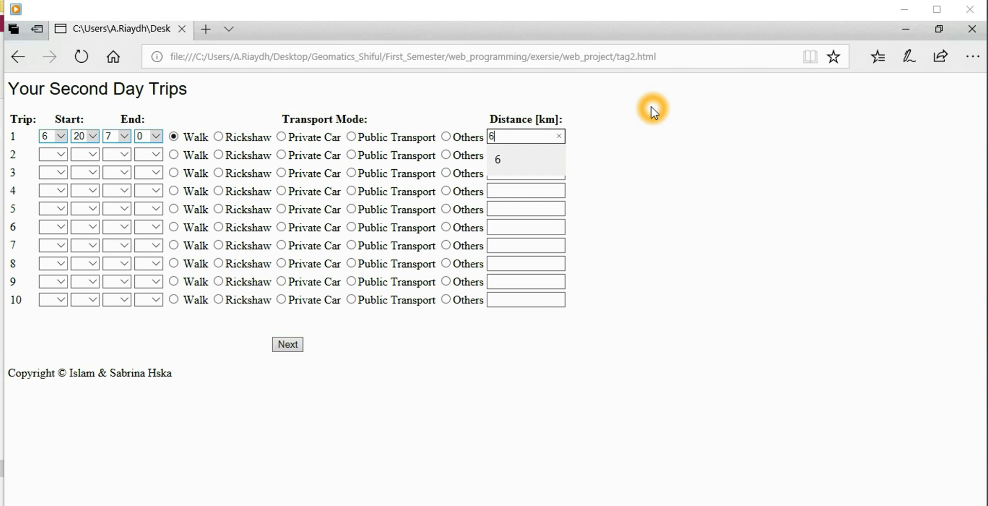
key(Tab)
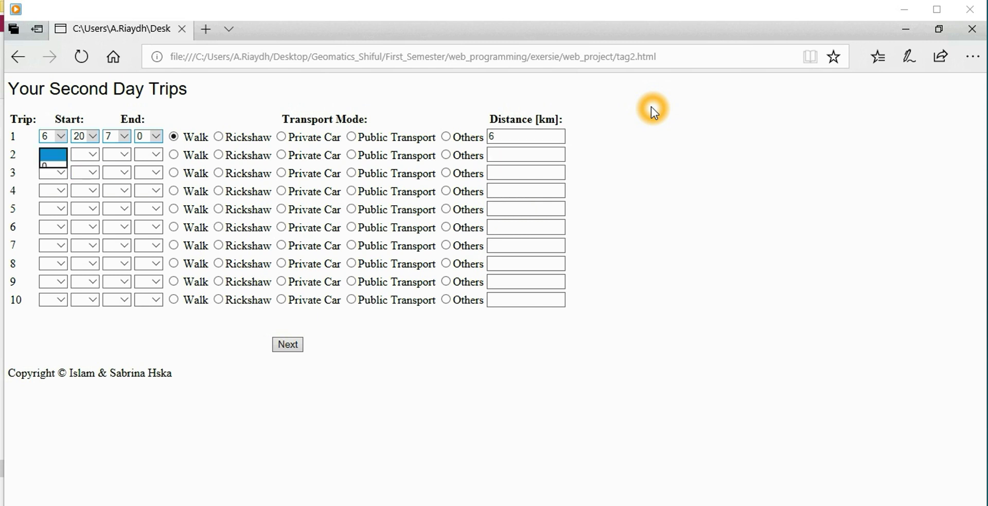
Set the start time of the second day's trip 2 to hour 8, minute 5
key(alt+Down)
key(Down)
key(Down)
key(Down)
key(Down)
key(Down)
key(Down)
key(Down)
key(Down)
key(Down)
key(Return)
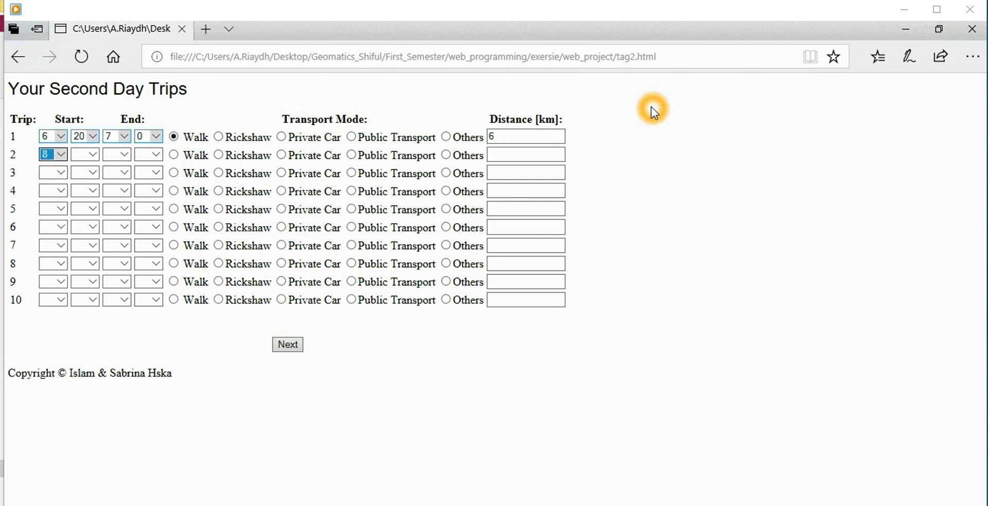
key(Tab)
key(alt+Down)
key(Down)
key(Down)
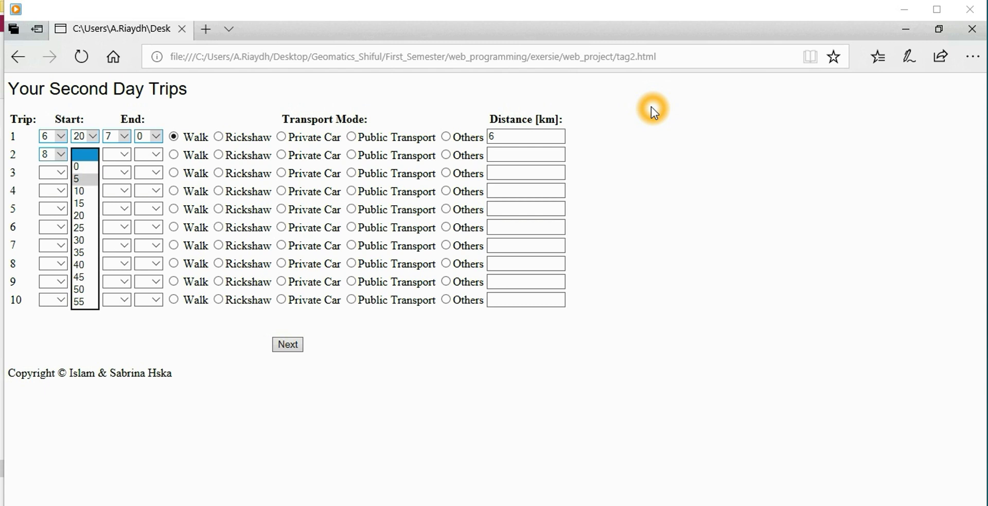
key(Return)
Set the end time of the second day's trip 2 to hour 9, minute 15
key(Tab)
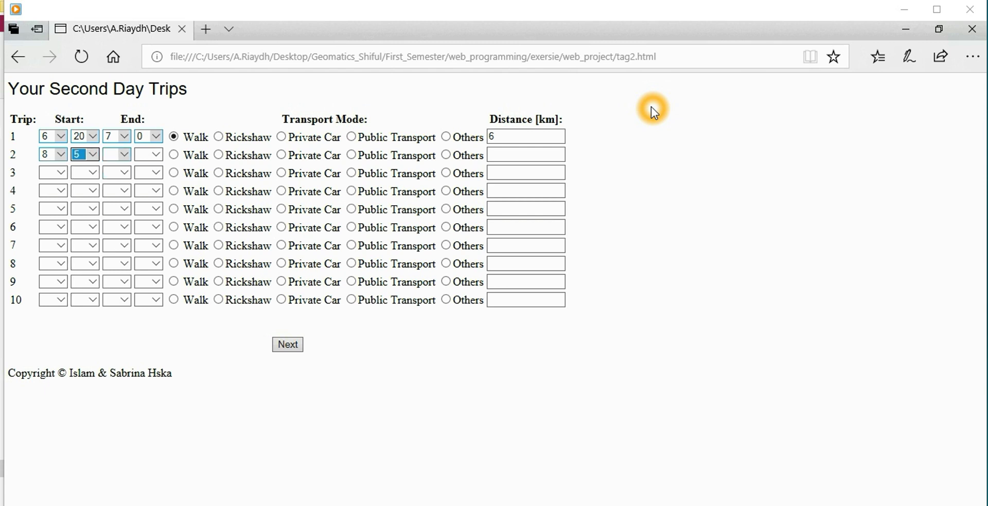
key(alt+Down)
key(Down)
key(Down)
key(Down)
key(Down)
key(Down)
key(Down)
key(Down)
key(Down)
key(Down)
key(Down)
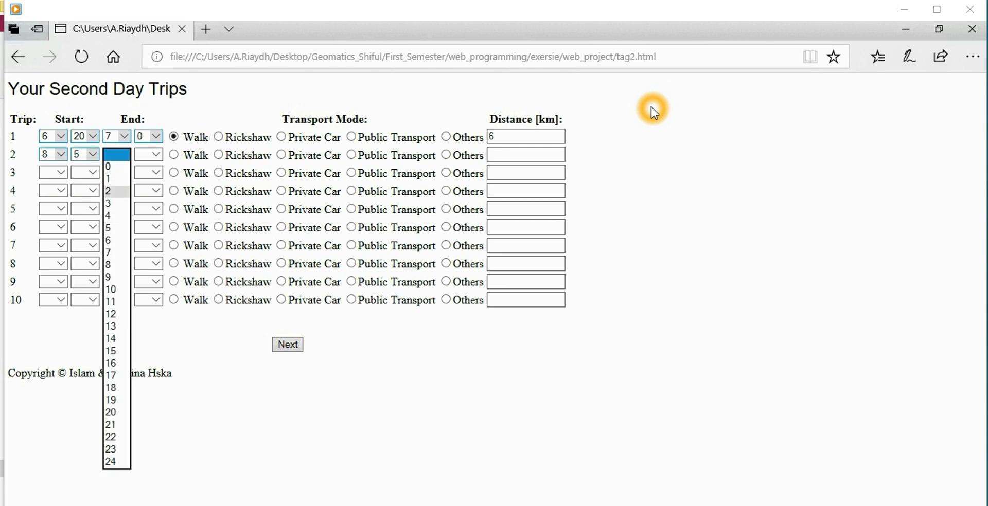
key(Return)
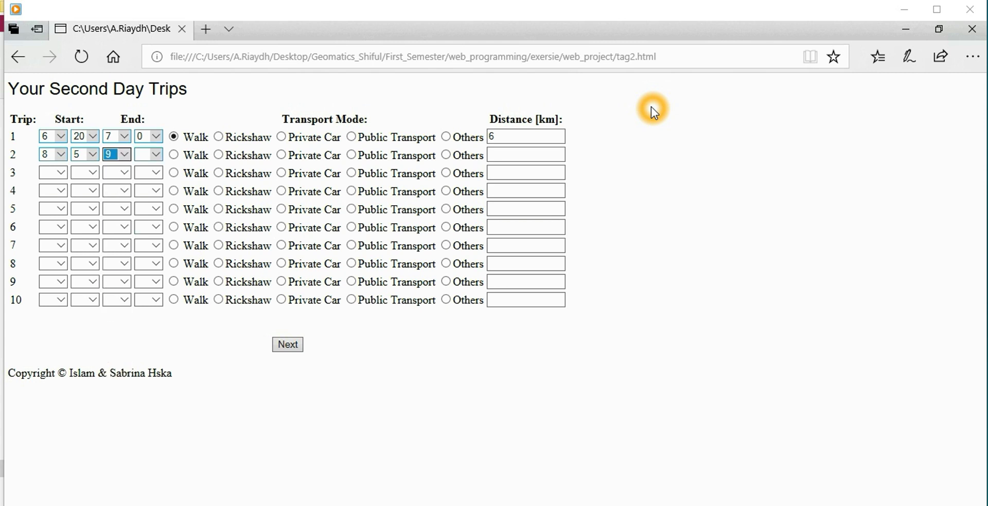
key(Tab)
key(alt+Down)
key(Down)
key(Down)
key(Down)
key(Down)
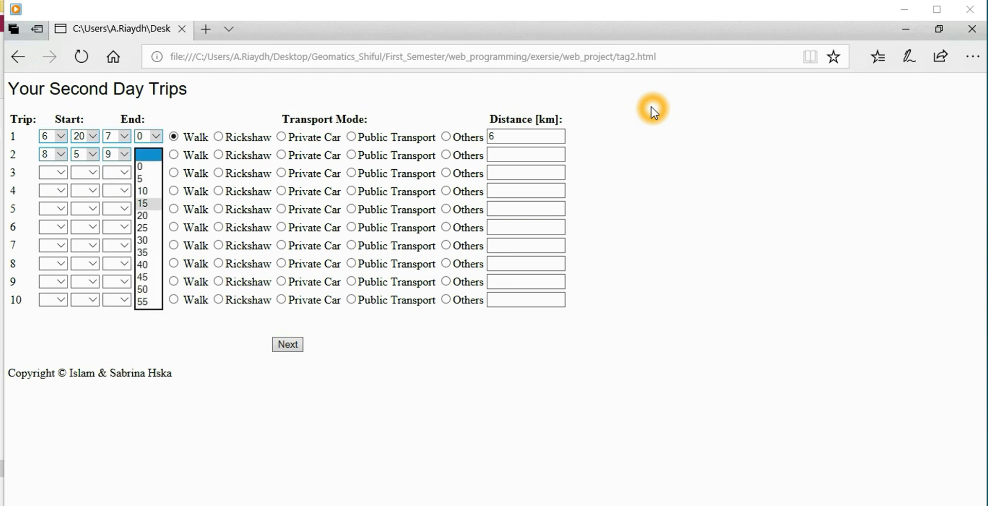
key(Return)
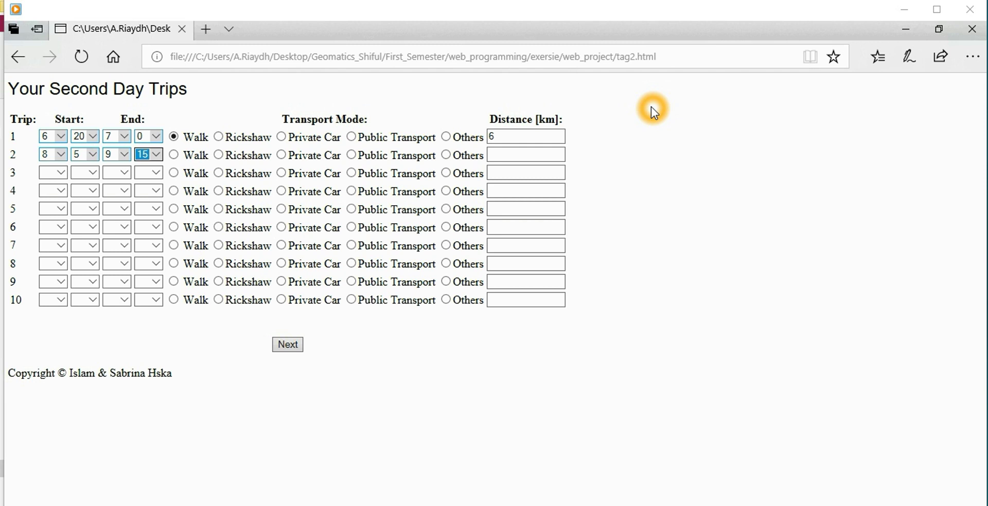
Choose Public Transport as the transport mode for the second day's trip 2 and enter a distance of 35 km
click(351, 155)
click(526, 155)
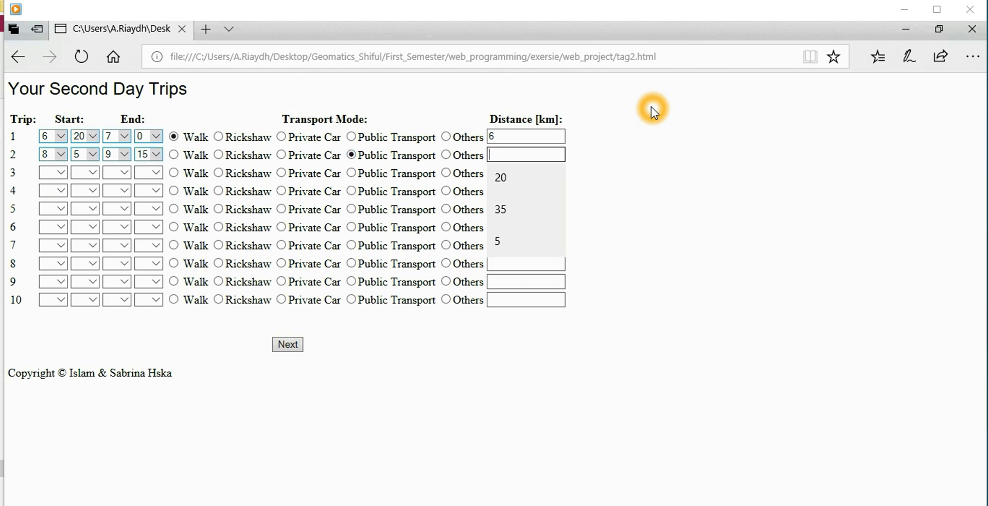
text(35)
key(Escape)
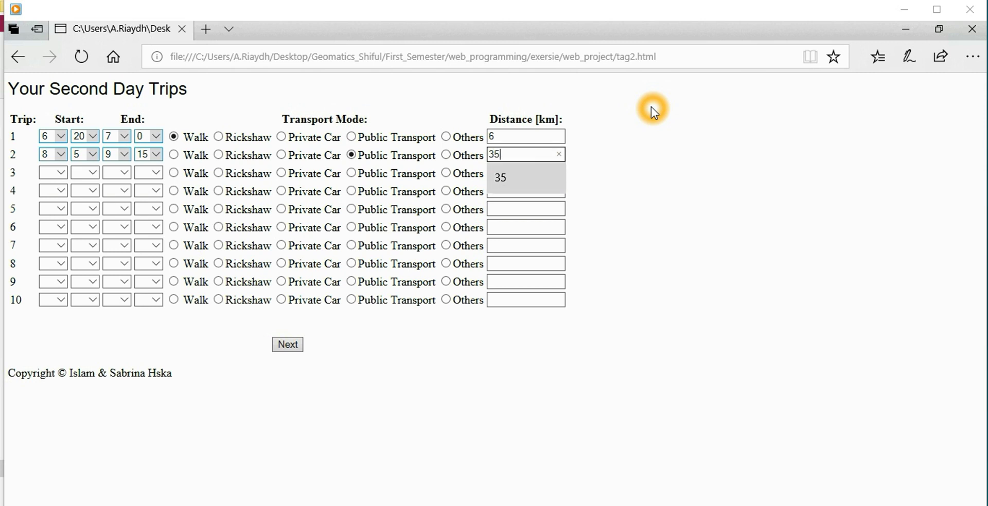
key(Tab)
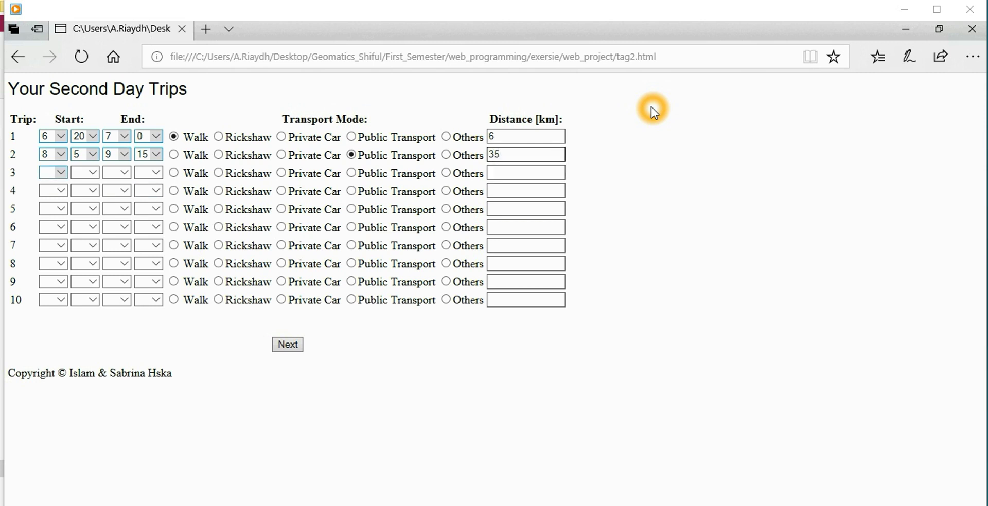
Set the start time of the second day's trip 3 to hour 11, minute 10
key(alt+Down)
key(Down)
key(Down)
key(Down)
key(Down)
key(Down)
key(Down)
key(Return)
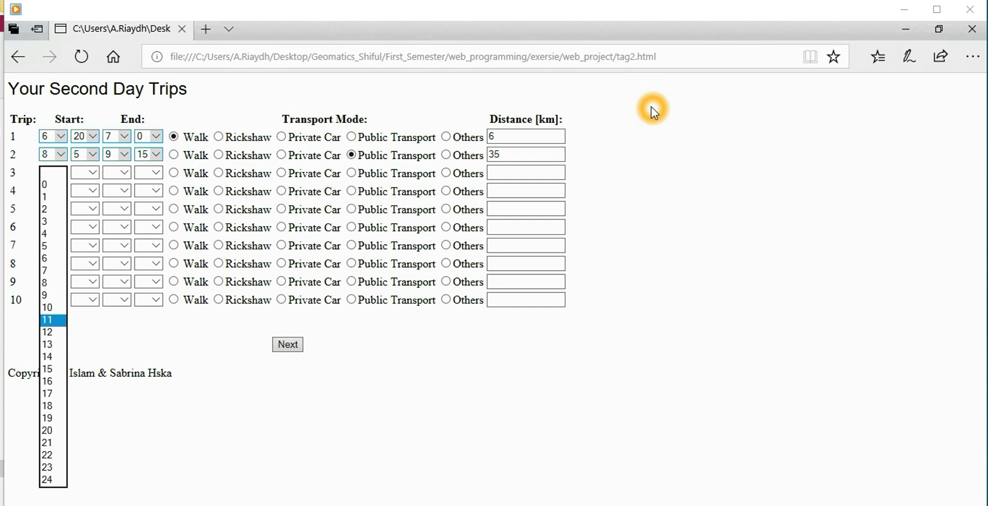
key(Tab)
key(alt+Down)
key(Down)
key(Down)
key(Down)
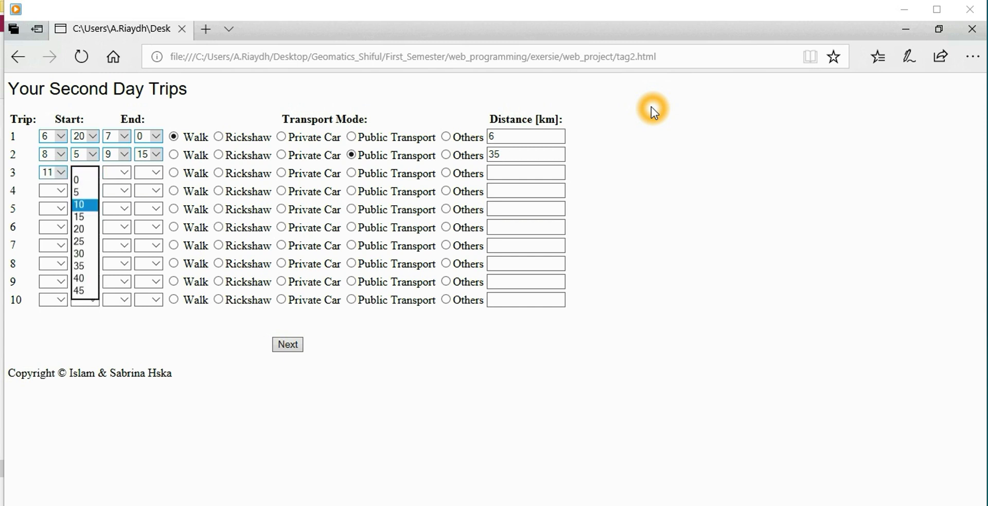
key(Return)
Set the end time of the second day's trip 3 to hour 11, minute 55
key(Tab)
key(alt+Down)
key(Down)
key(Down)
key(Down)
key(Down)
key(Down)
key(Down)
key(Down)
key(Down)
key(Down)
key(Down)
key(Down)
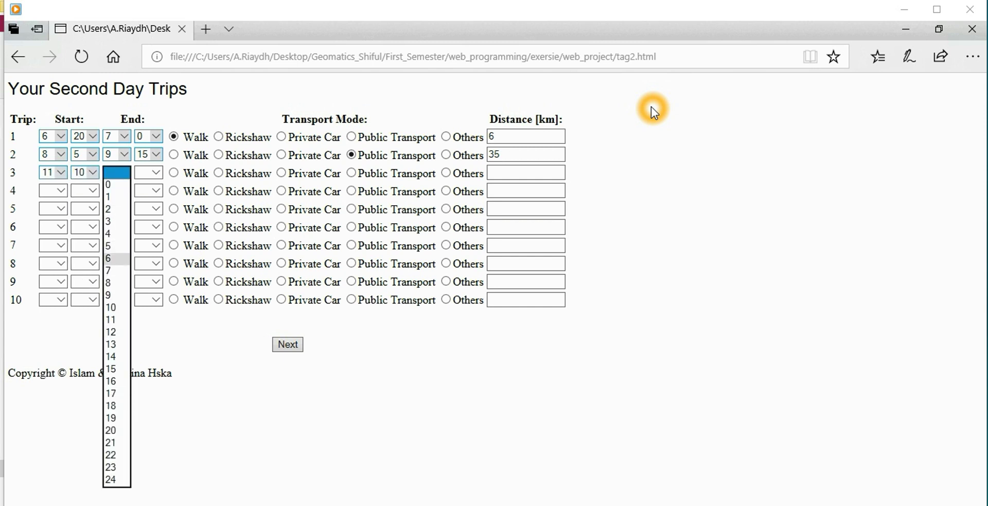
key(Down)
key(Return)
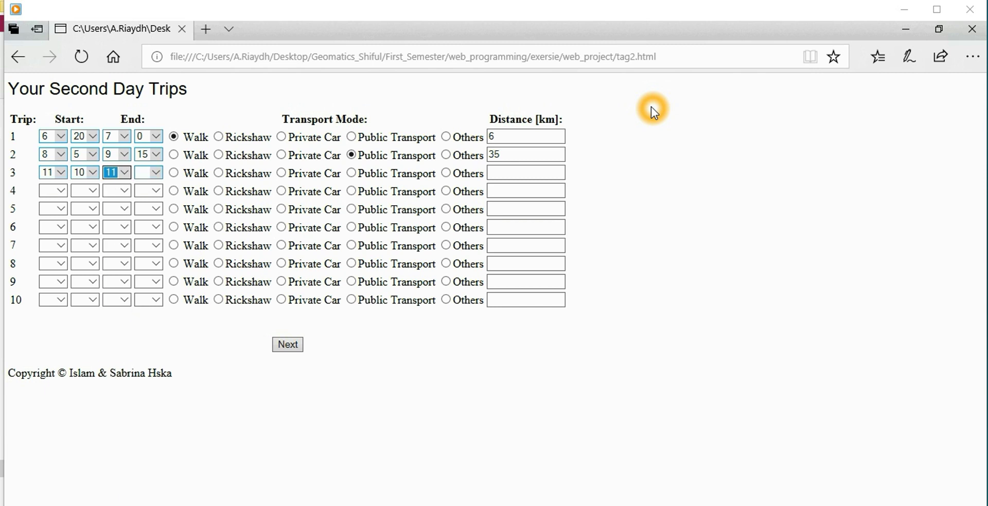
key(Tab)
key(alt+Down)
key(Down)
key(Down)
key(Down)
key(Down)
key(Down)
key(Down)
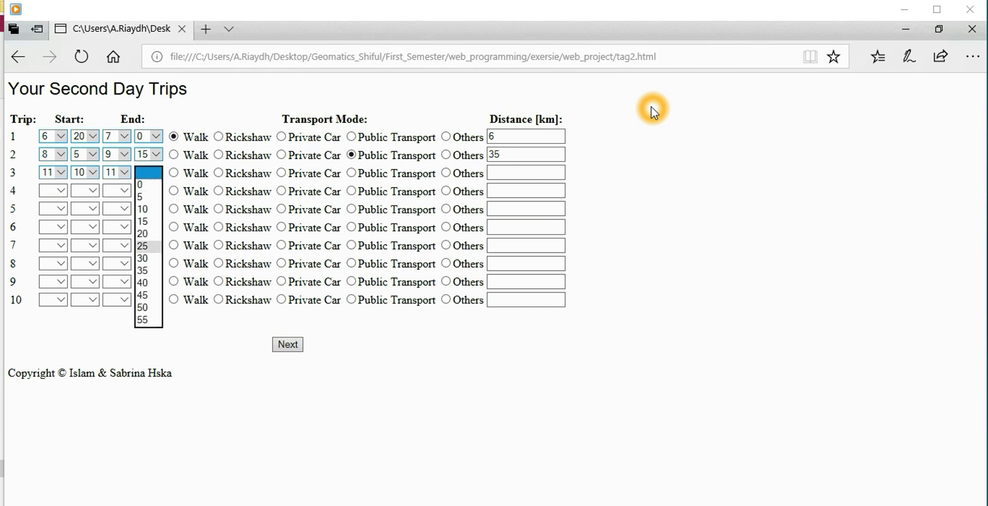
key(Down)
key(Down)
key(Down)
key(Down)
key(Down)
key(Down)
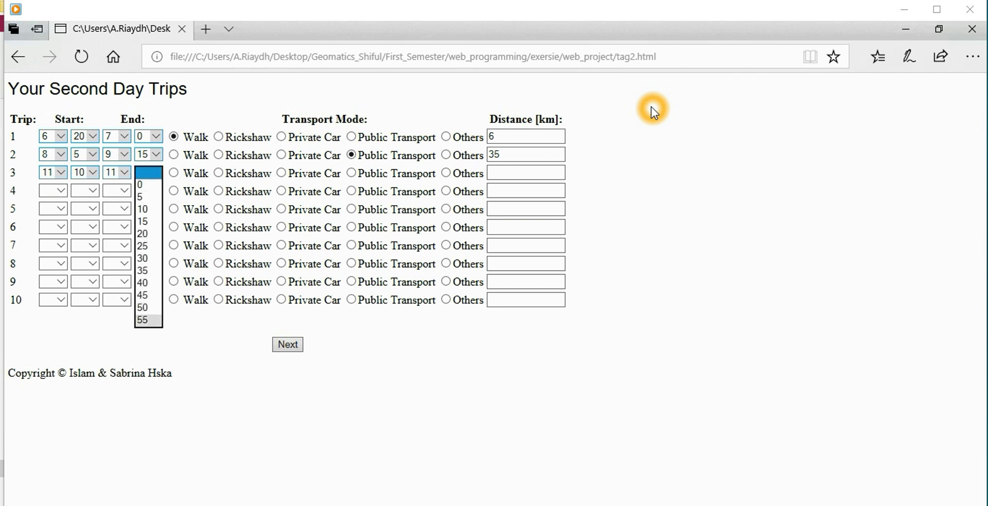
key(Return)
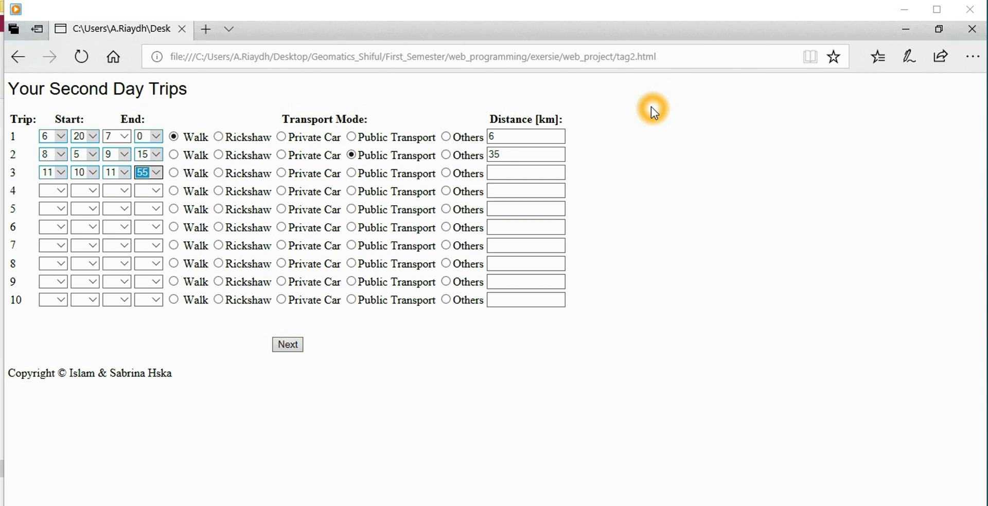
Record the second day's trip 3 as Rickshaw with a distance of 15 km and submit the second day's trips
key(Tab)
key(Right)
key(Tab)
key(Down)
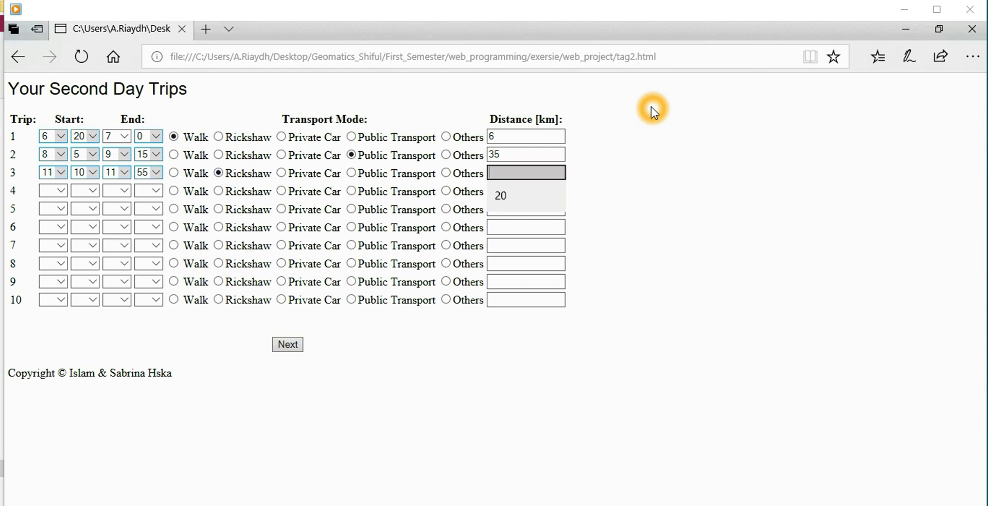
text(15)
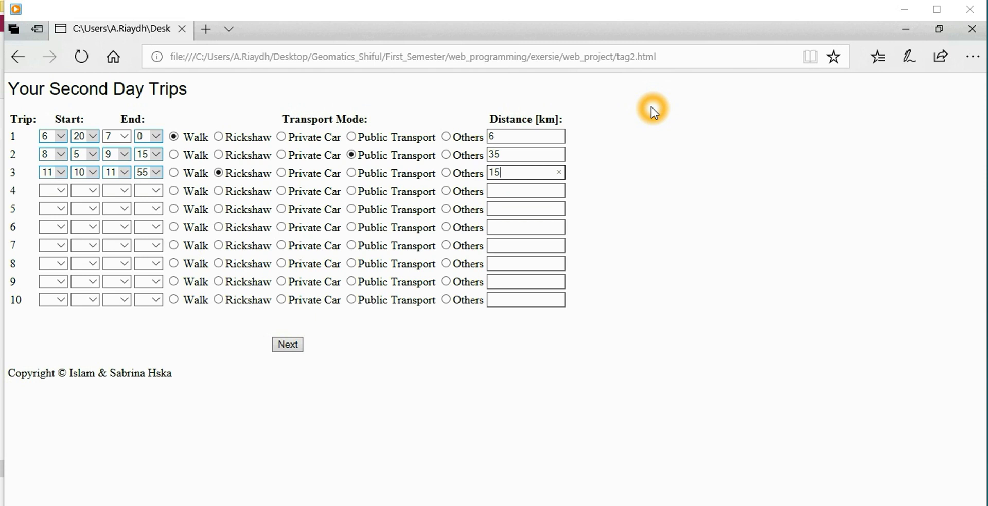
key(Return)
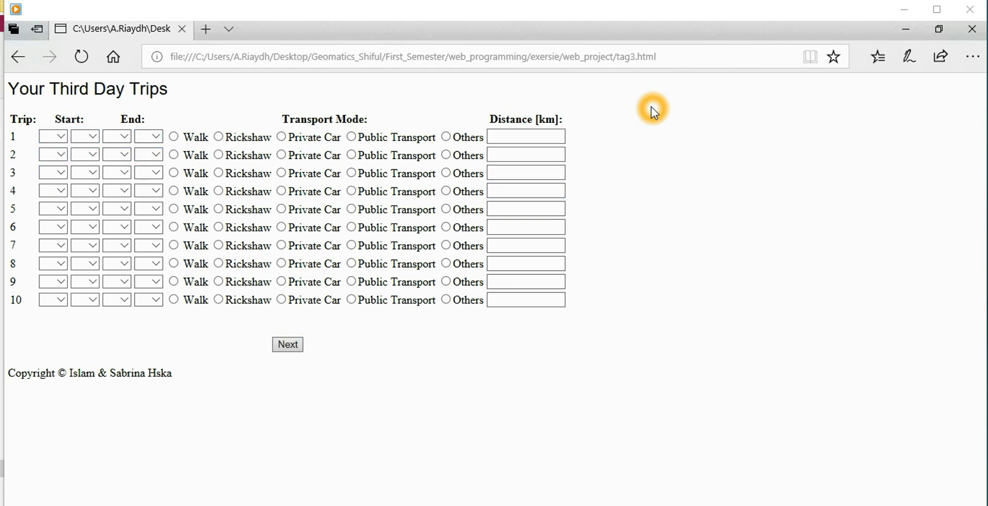
Set the start time of the third day's trip 1 to hour 6, minute 15
key(Tab)
key(alt+Down)
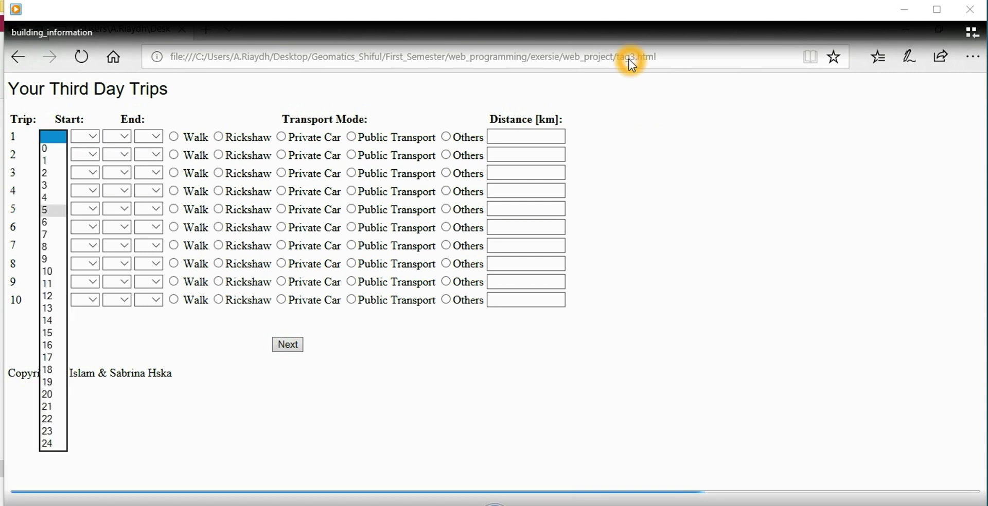
click(679, 279)
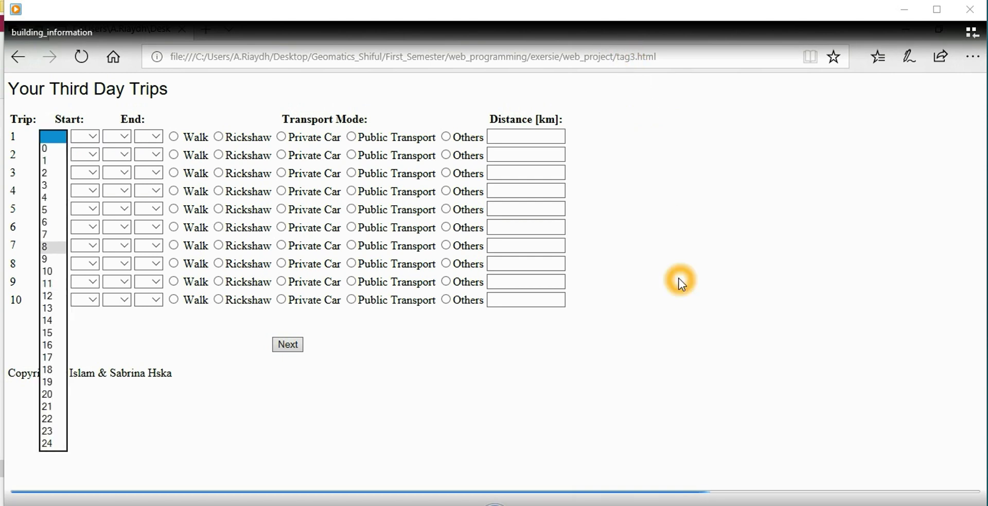
key(Up)
key(Up)
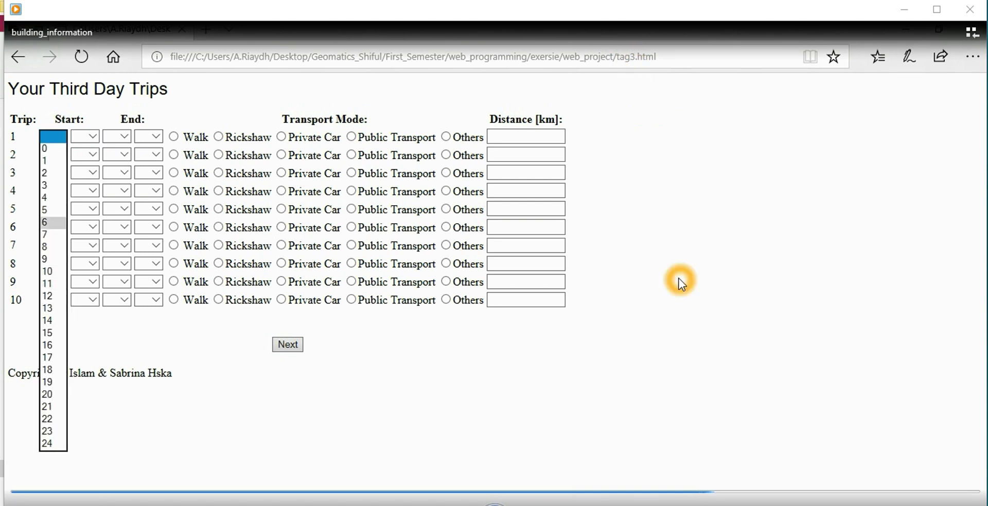
key(Return)
key(Tab)
key(alt+Down)
key(Down)
key(Down)
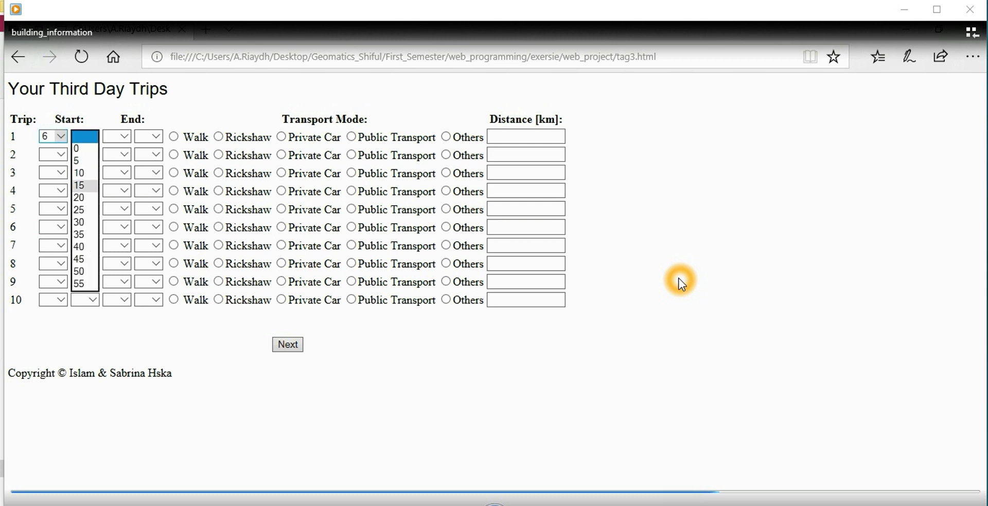
key(Return)
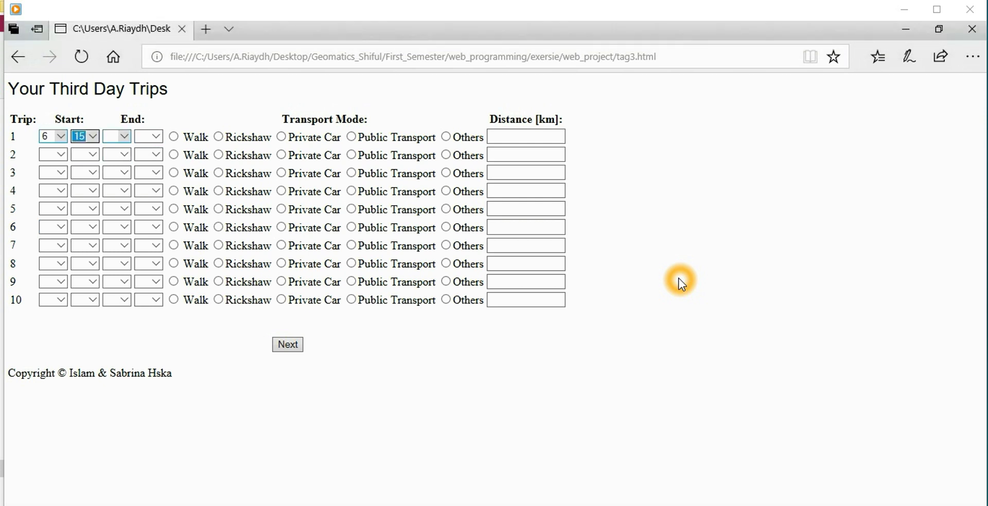
Set the end time of the third day's trip 1 to hour 7, minute 5
key(Tab)
key(alt+Down)
key(Return)
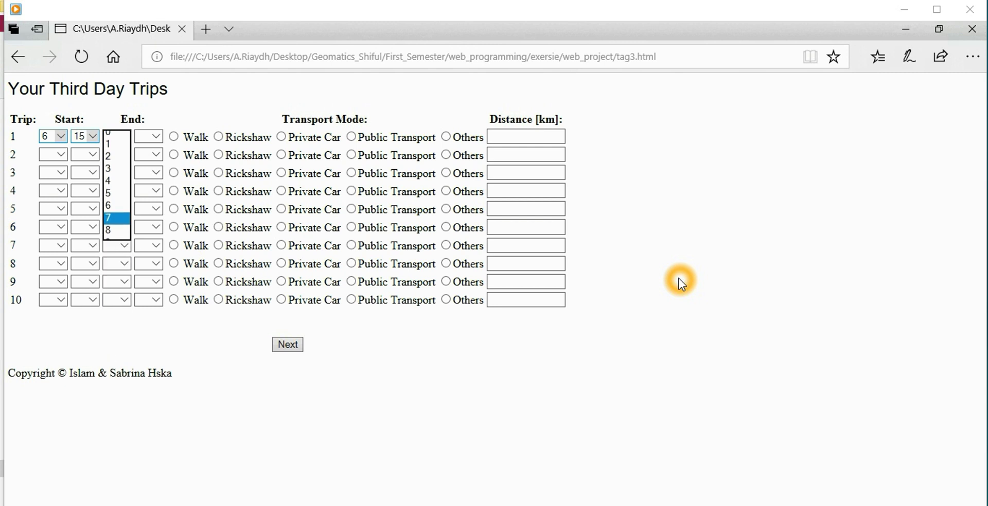
key(Tab)
key(alt+Down)
key(Down)
key(Down)
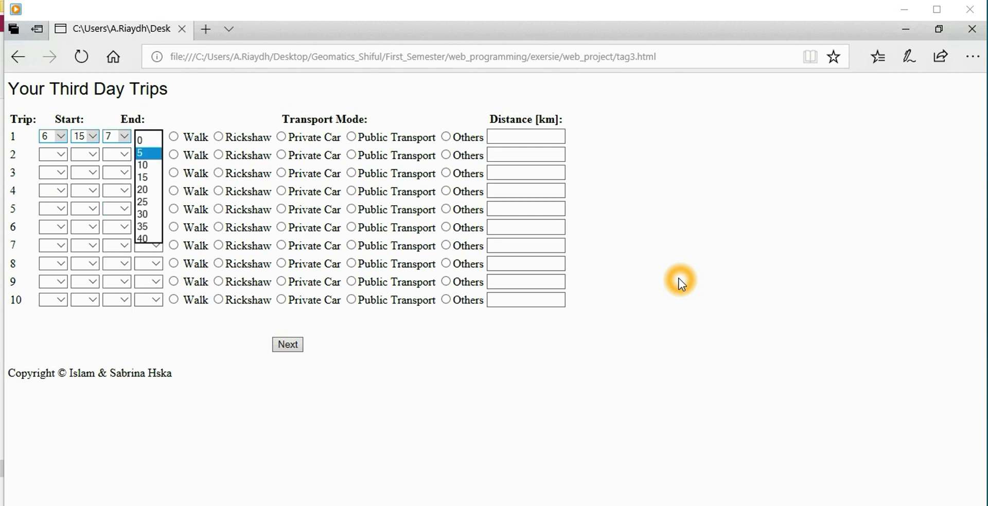
key(Return)
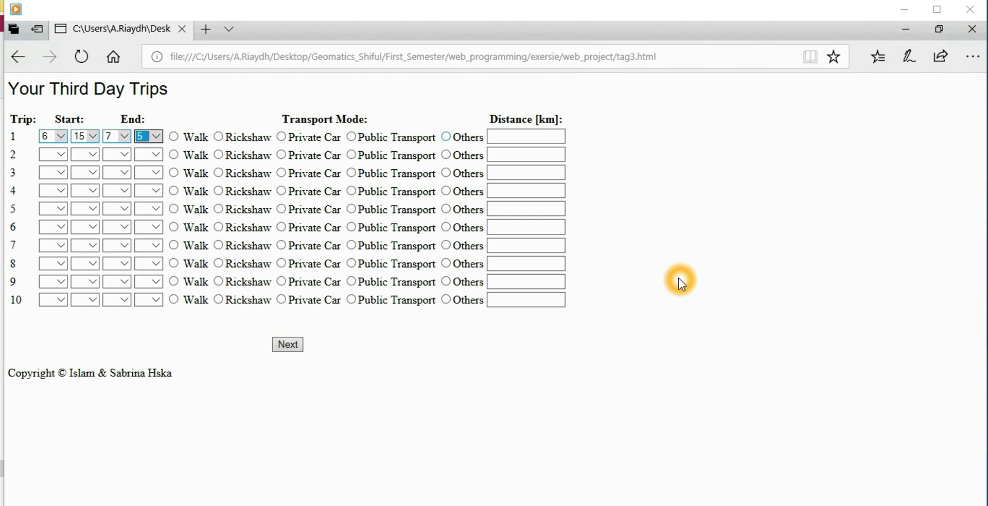
Choose Others as the transport mode for the third day's trip 1 and enter a distance of 8 km
key(Tab)
key(Left)
key(Tab)
key(Down)
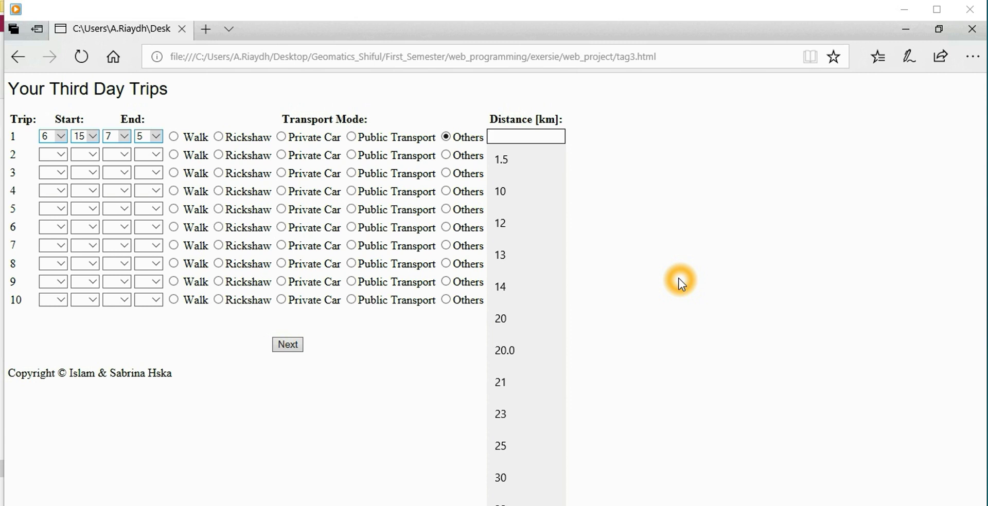
text(8)
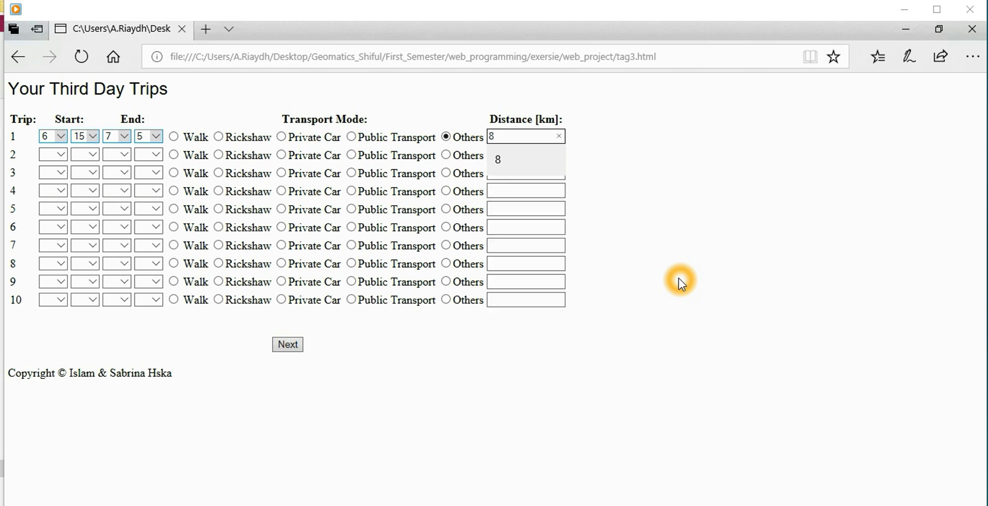
Set the start time of the third day's trip 2 to hour 8, minute 15
click(61, 155)
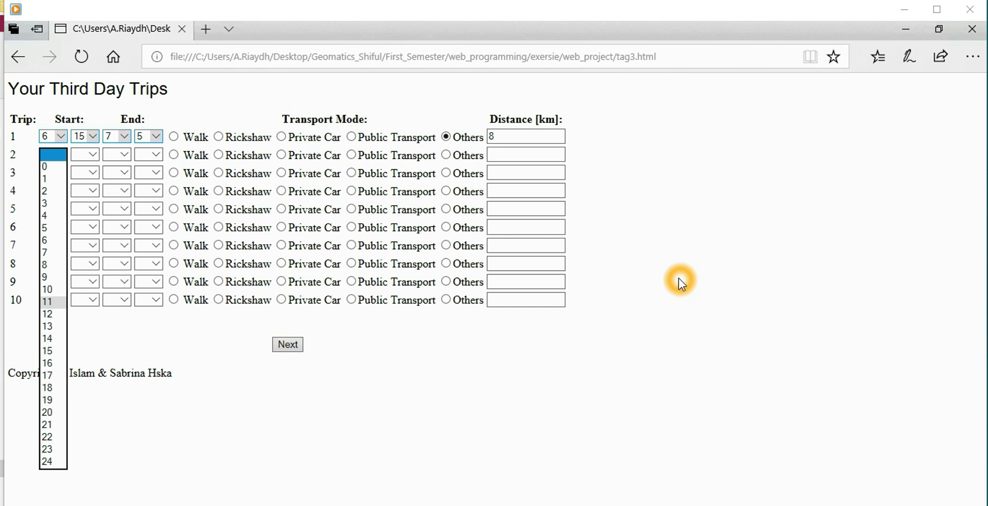
click(53, 265)
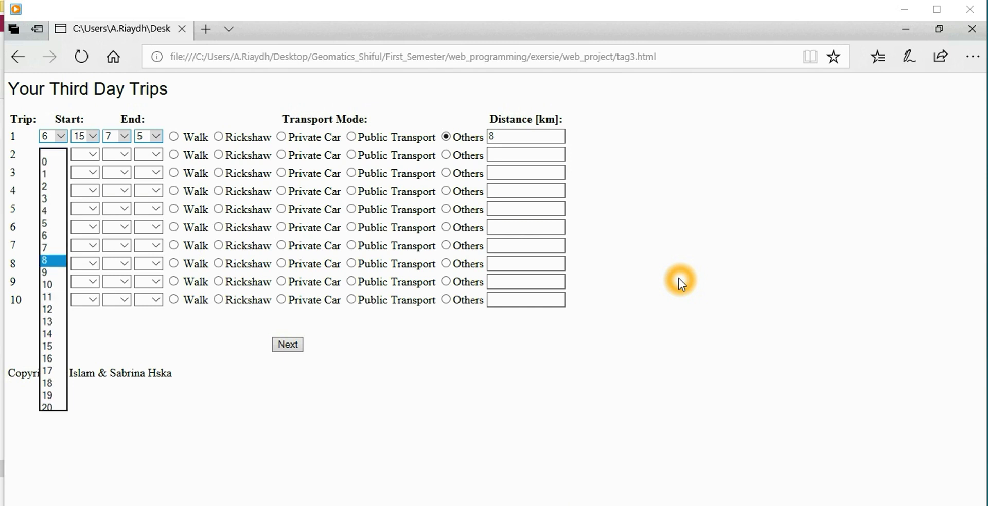
key(Return)
key(Tab)
key(alt+Down)
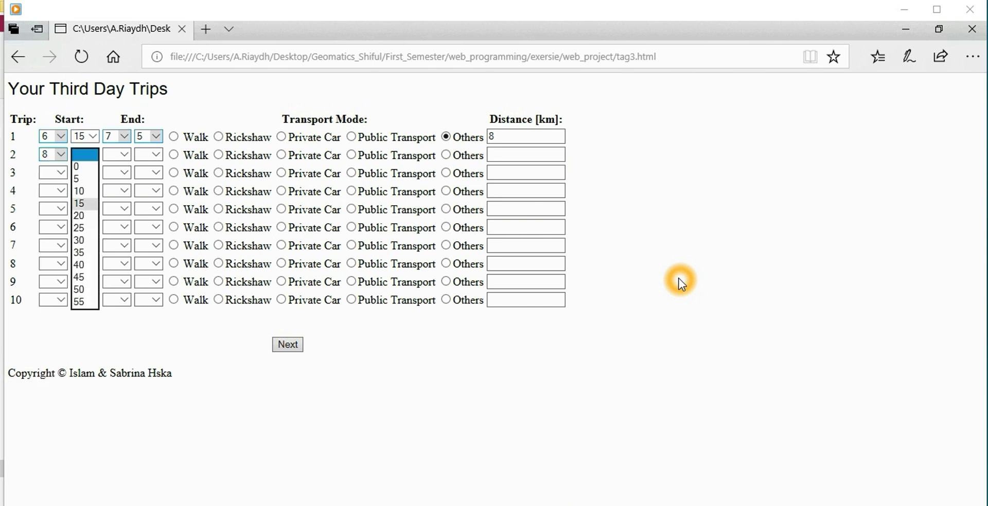
key(Return)
Set the end time of the third day's trip 2 to hour 9, minute 20
key(Tab)
key(alt+Down)
key(4)
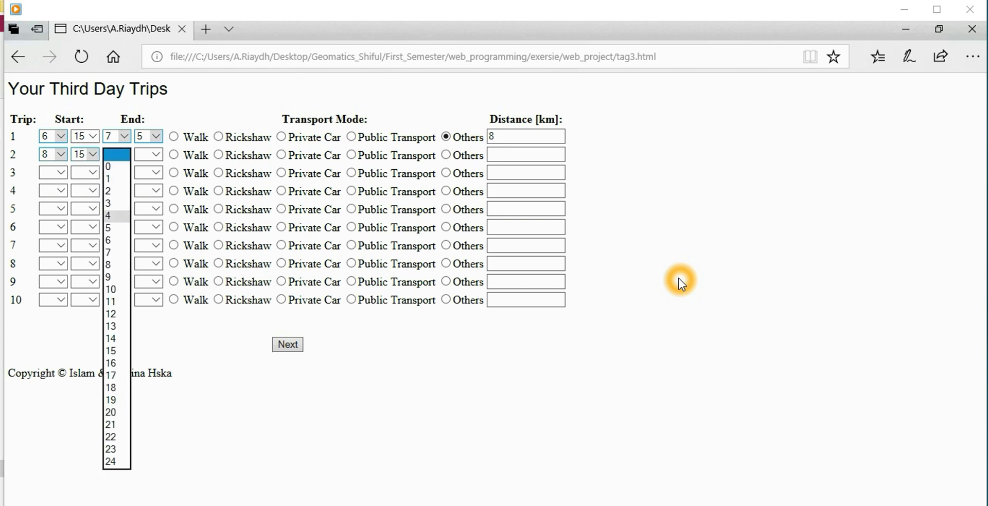
key(9)
key(Return)
key(Tab)
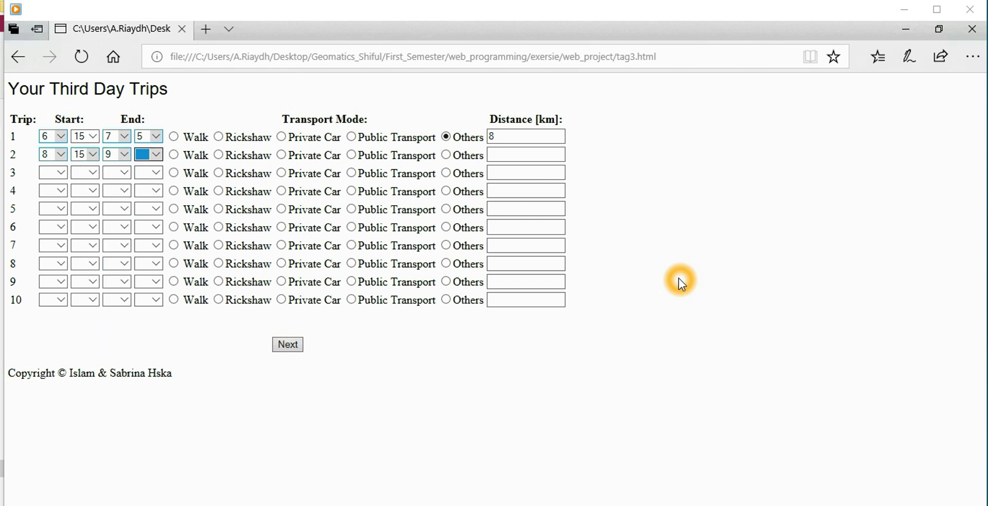
key(alt+Down)
key(Down)
key(Down)
key(Down)
key(Down)
key(Return)
Choose Public Transport as the transport mode for the third day's trip 2 and enter a distance of 30 km
key(Tab)
key(Right)
key(Right)
key(Right)
key(Tab)
key(Down)
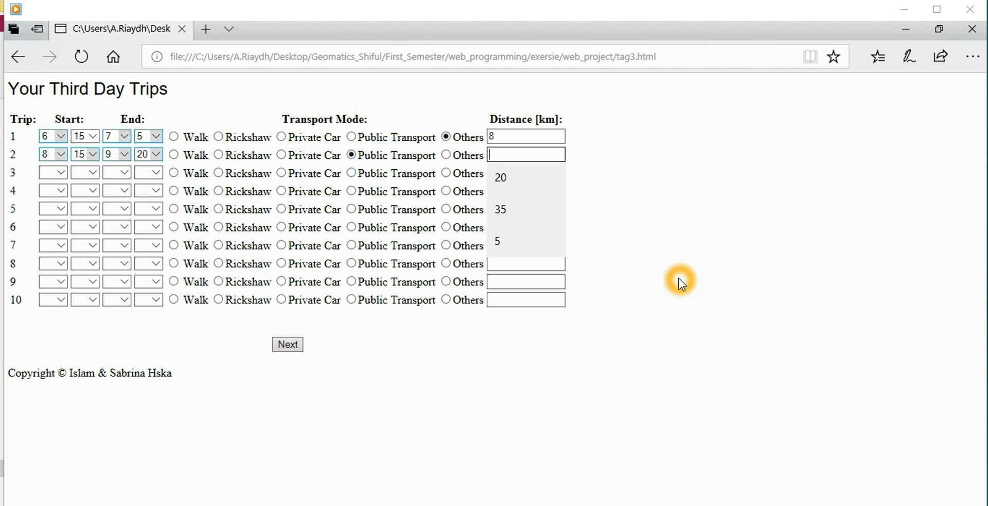
text(30)
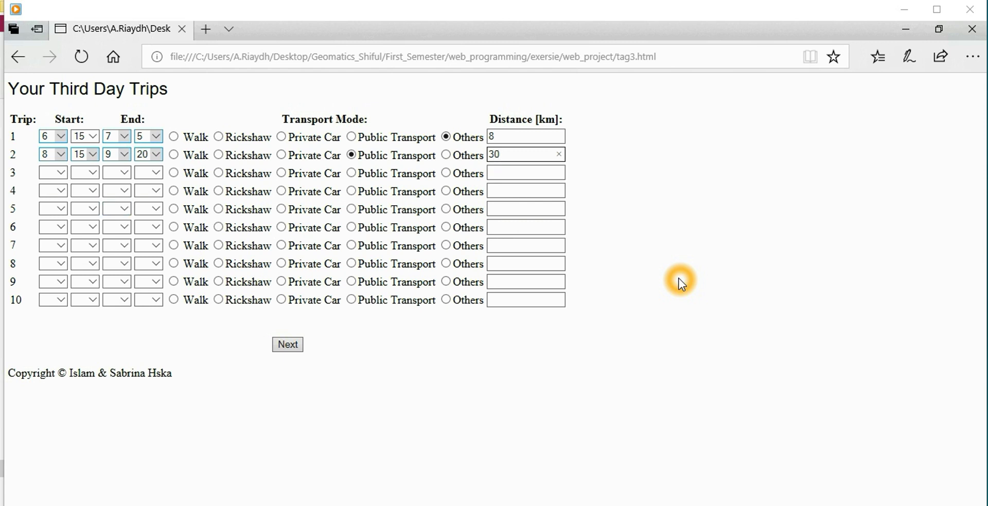
Set the start time of the third day's trip 3 to hour 17, minute 0
key(Tab)
key(alt+Down)
key(Down)
key(Down)
key(Down)
key(Down)
key(Down)
key(Down)
key(Down)
key(Down)
key(Down)
key(Down)
key(Down)
key(Down)
key(Down)
key(Down)
key(Down)
key(Down)
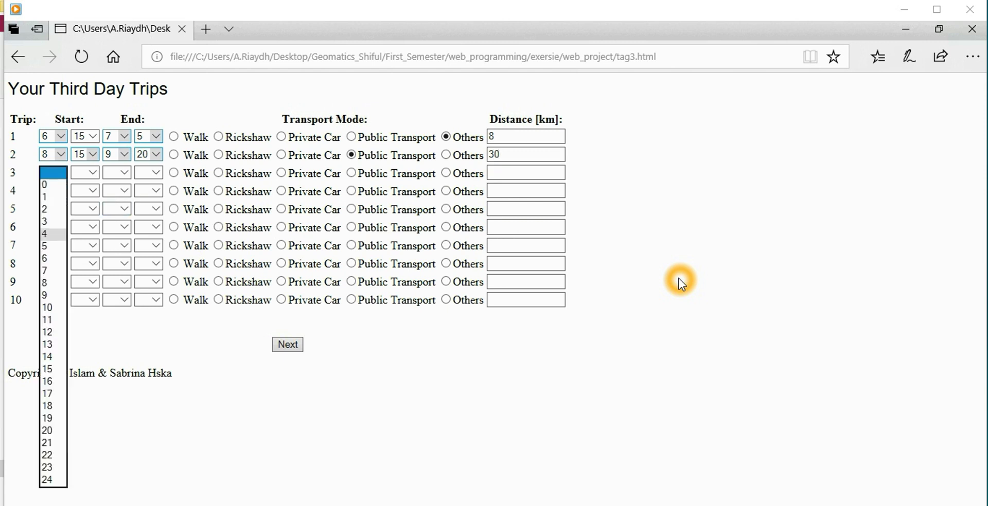
key(Down)
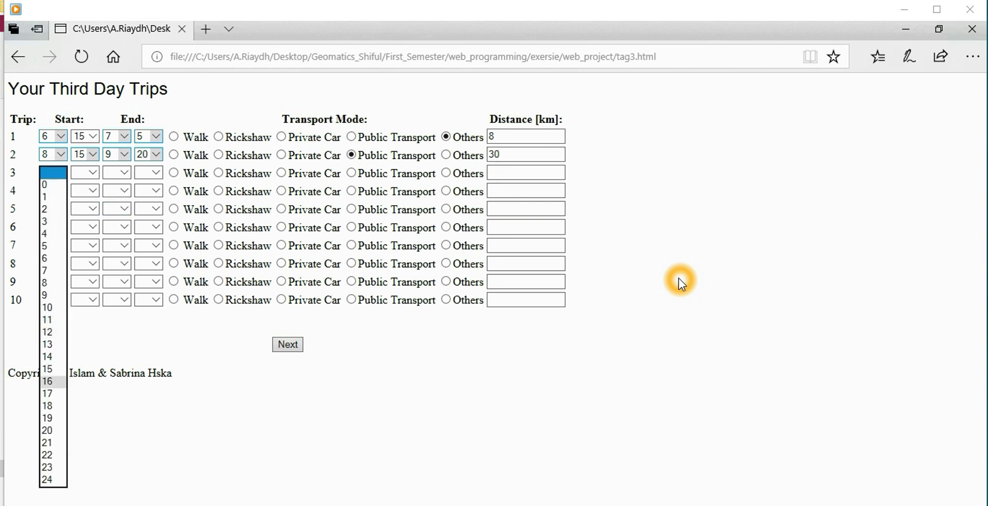
key(Down)
key(Down)
key(Down)
key(Down)
key(Up)
key(Up)
key(Up)
key(Up)
key(Up)
key(Down)
key(Down)
key(Down)
key(Down)
key(Down)
key(Down)
key(Down)
key(Down)
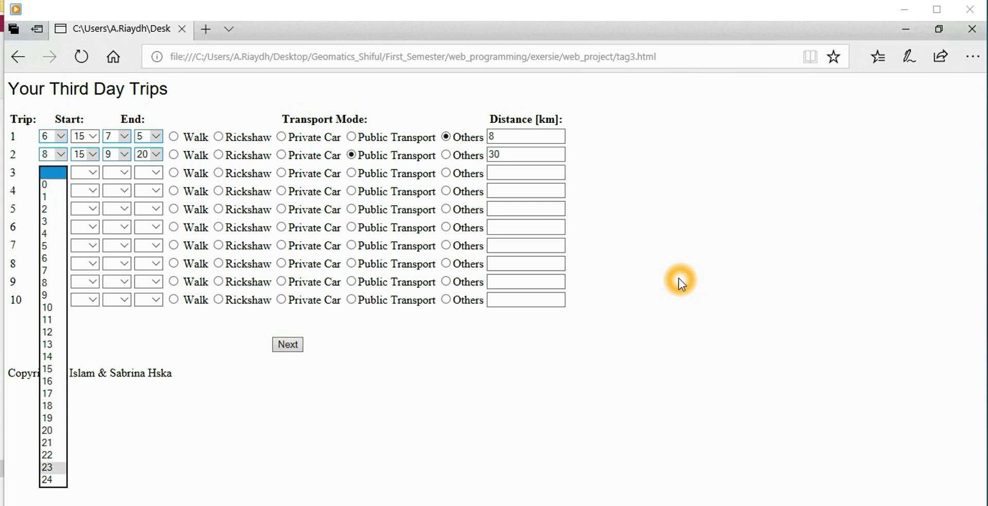
key(Up)
key(Up)
key(Up)
key(Up)
key(Up)
key(Up)
key(Up)
key(Up)
key(Up)
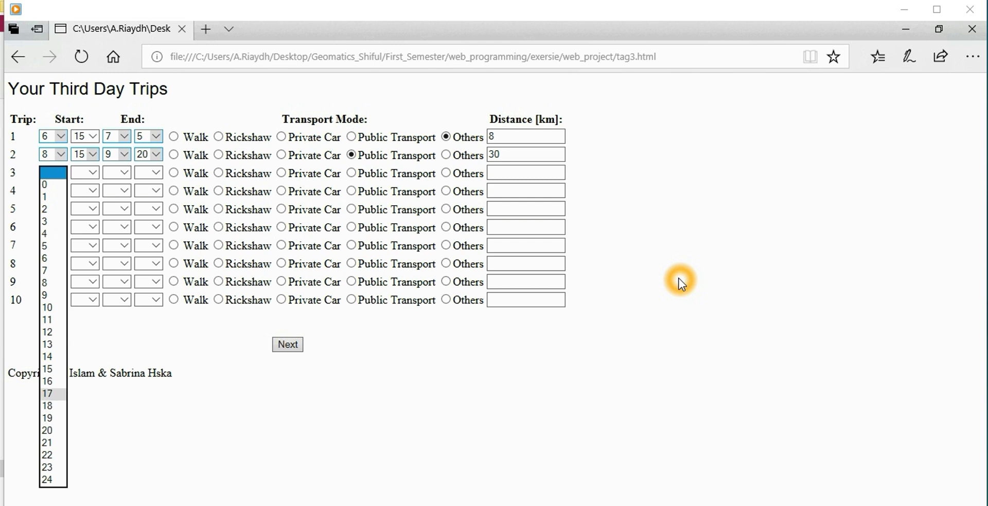
key(Down)
key(Down)
key(Down)
key(Return)
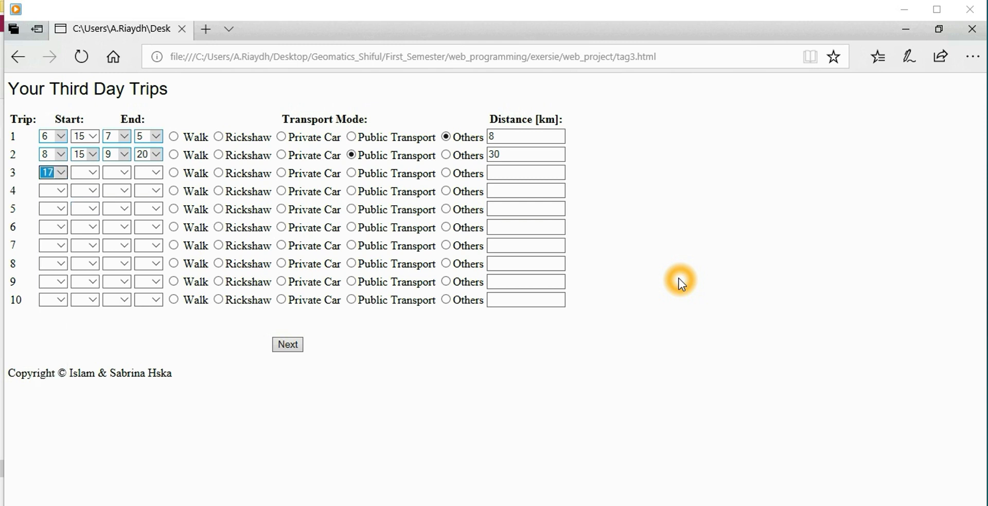
key(Tab)
key(alt+Down)
key(Down)
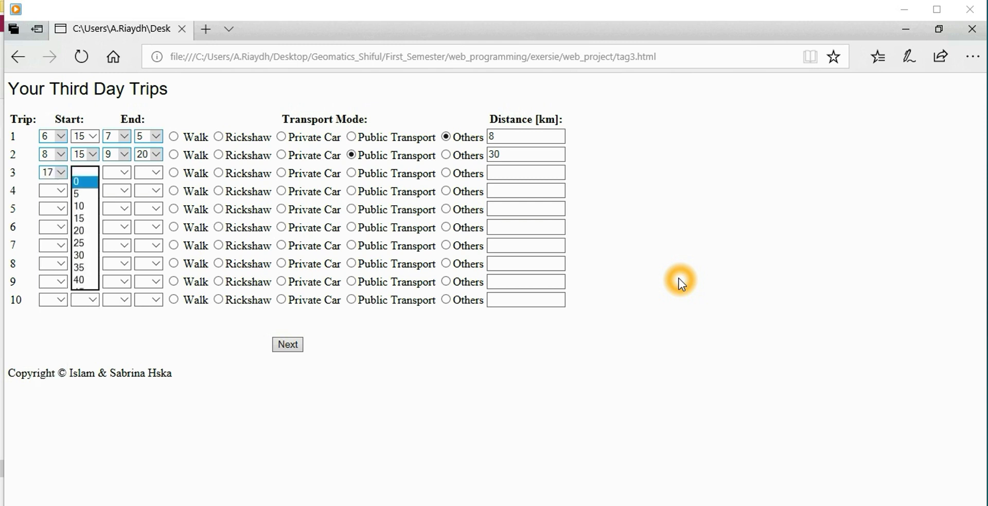
Set the end time of the third day's trip 3 to hour 18, minute 30
key(Tab)
key(alt+Down)
key(Down)
key(Down)
key(Down)
key(Down)
key(Down)
key(Down)
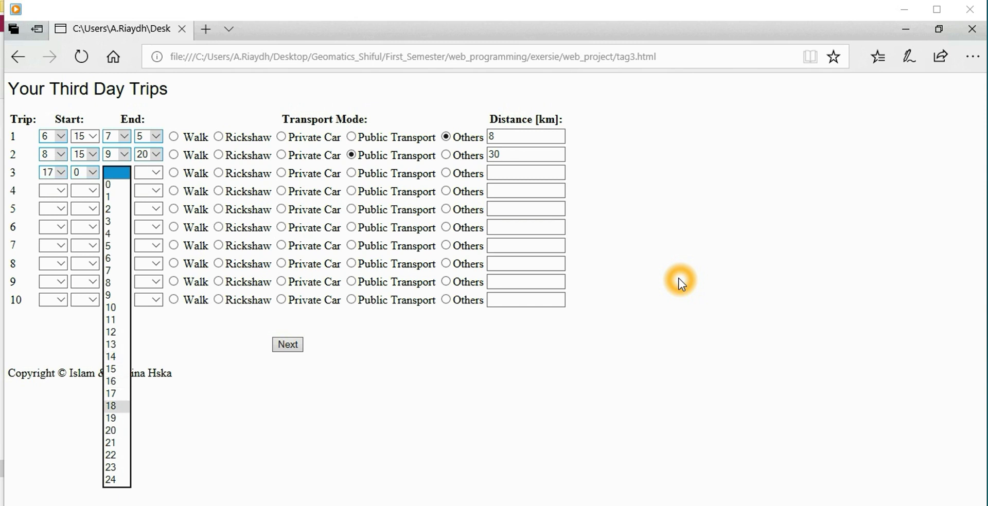
key(Up)
key(Up)
key(Return)
key(Tab)
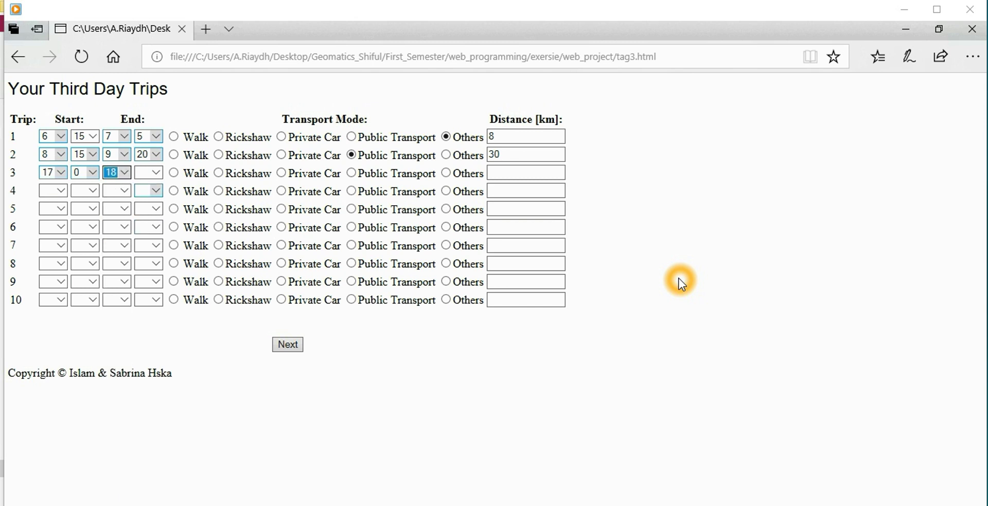
key(alt+Down)
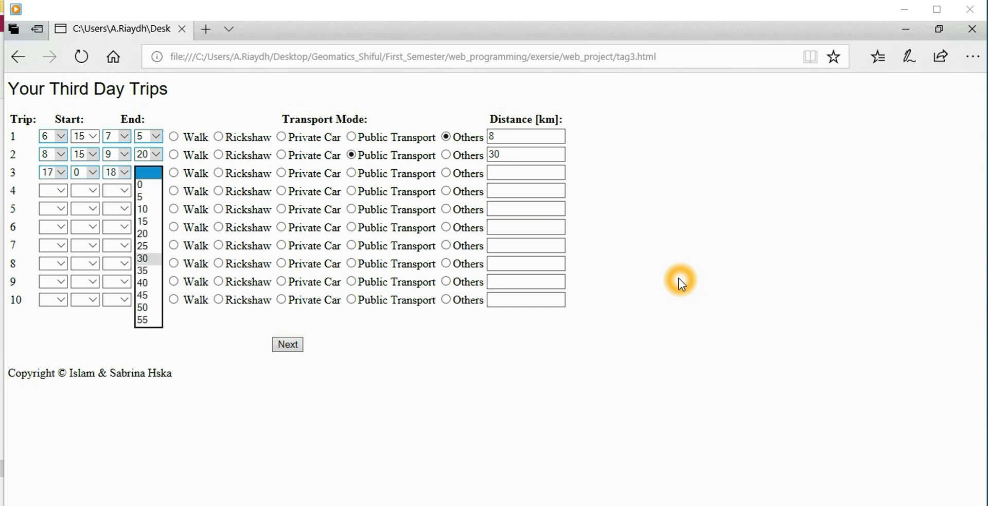
key(3)
key(Return)
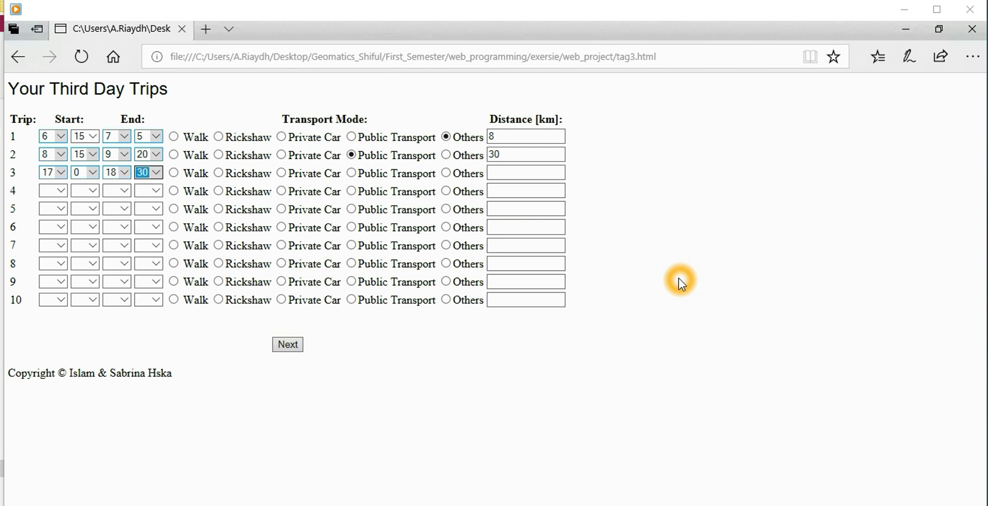
Choose Public Transport for the third day's trip 3, enter a distance of 35 km and submit the survey page
key(Tab)
key(space)
key(Tab)
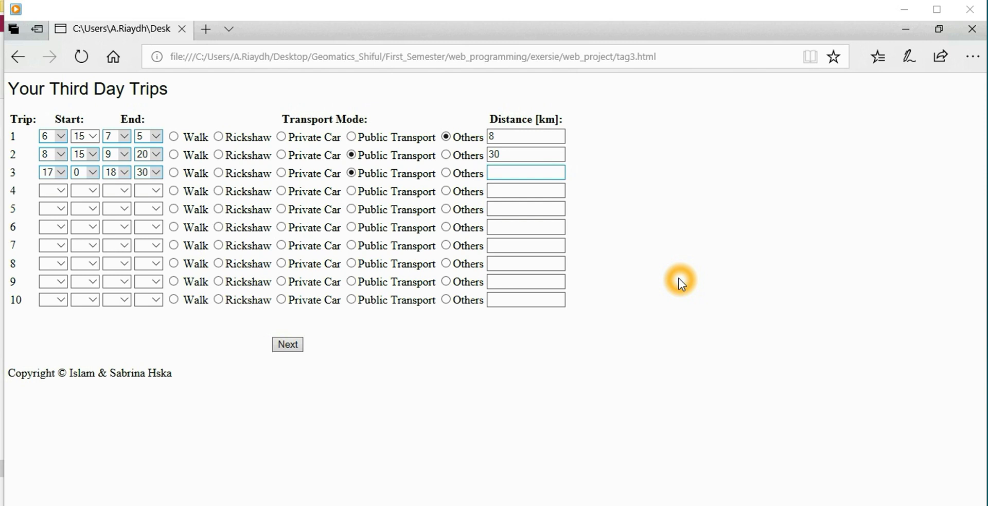
key(Down)
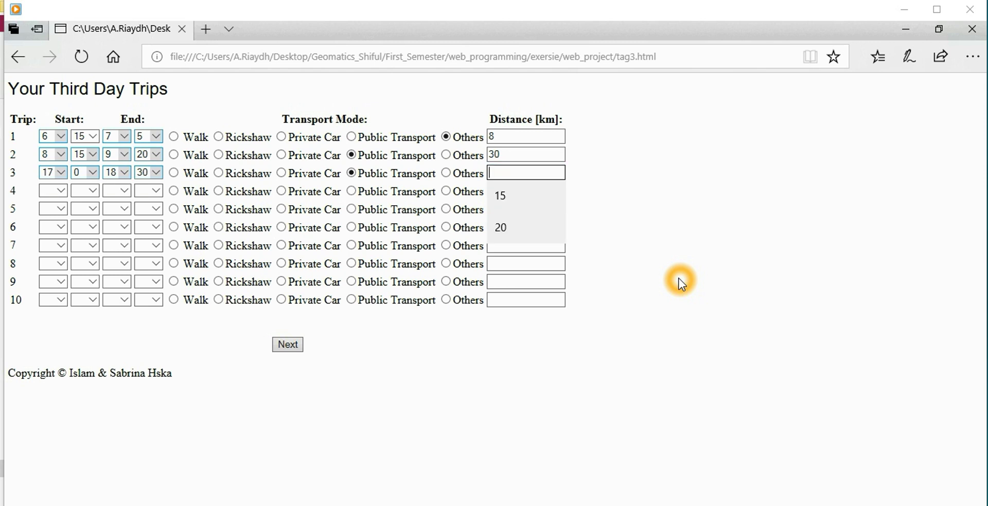
text(35)
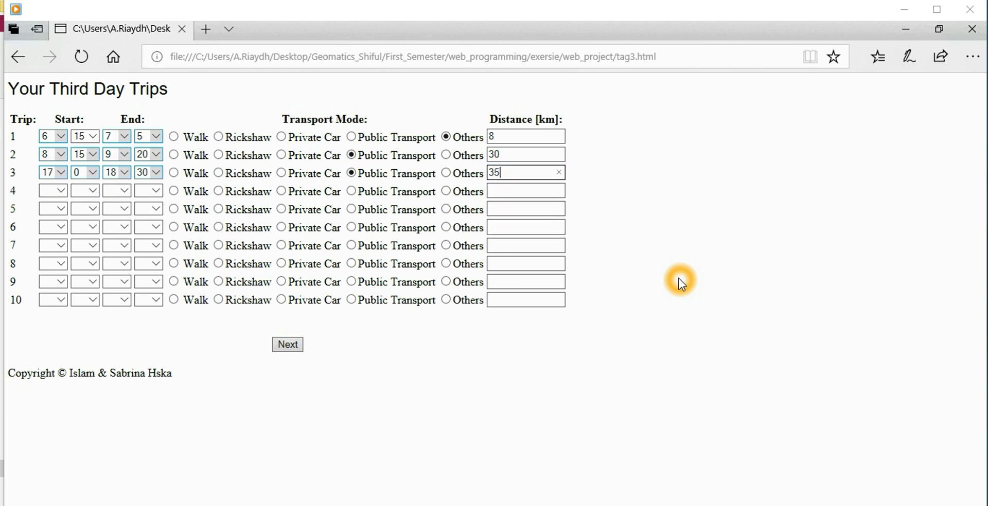
key(Return)
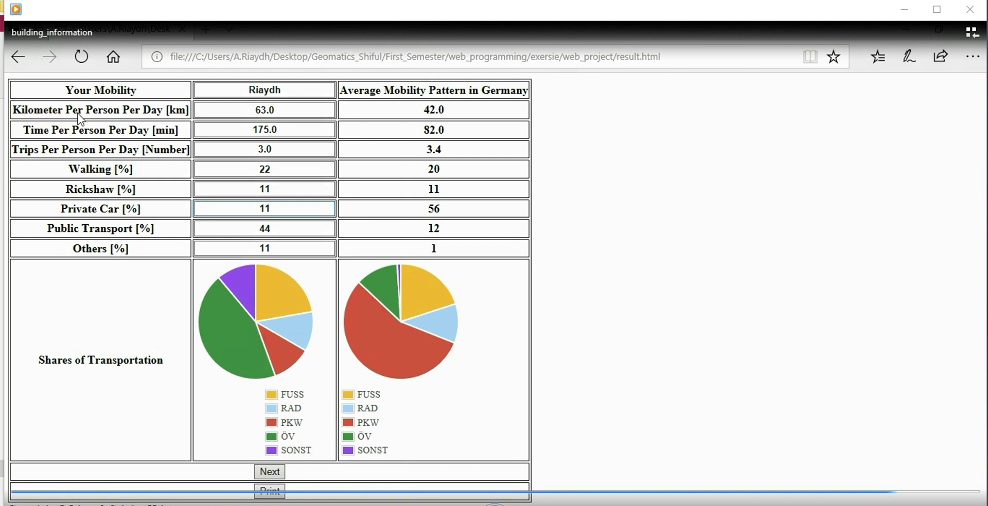
Compare the respondent's kilometres, time and trips per day with the average mobility pattern in Germany
click(428, 116)
click(430, 136)
click(82, 150)
click(80, 142)
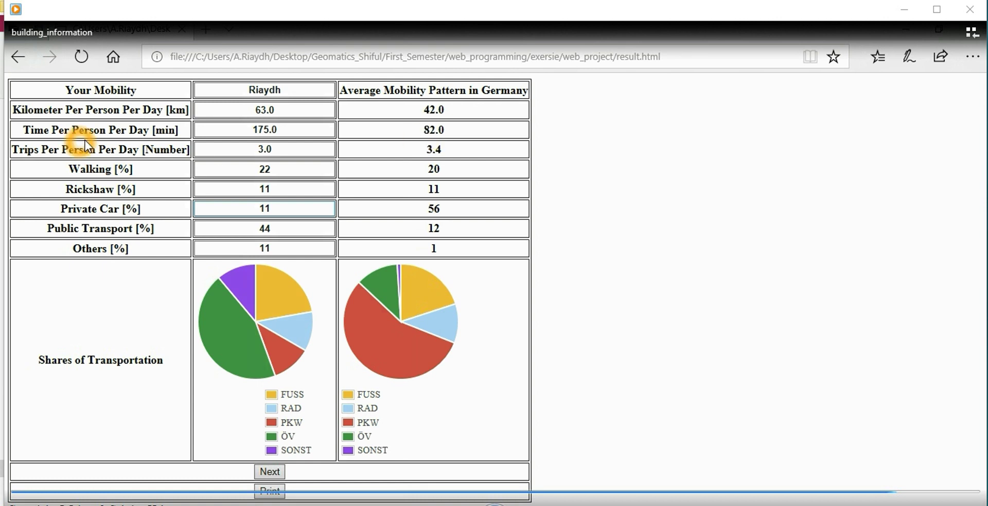
click(312, 139)
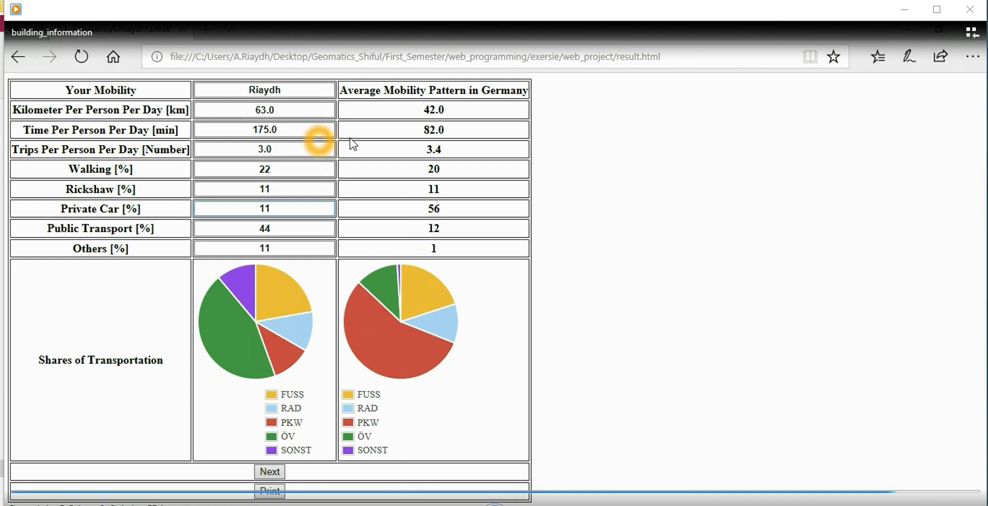
click(441, 138)
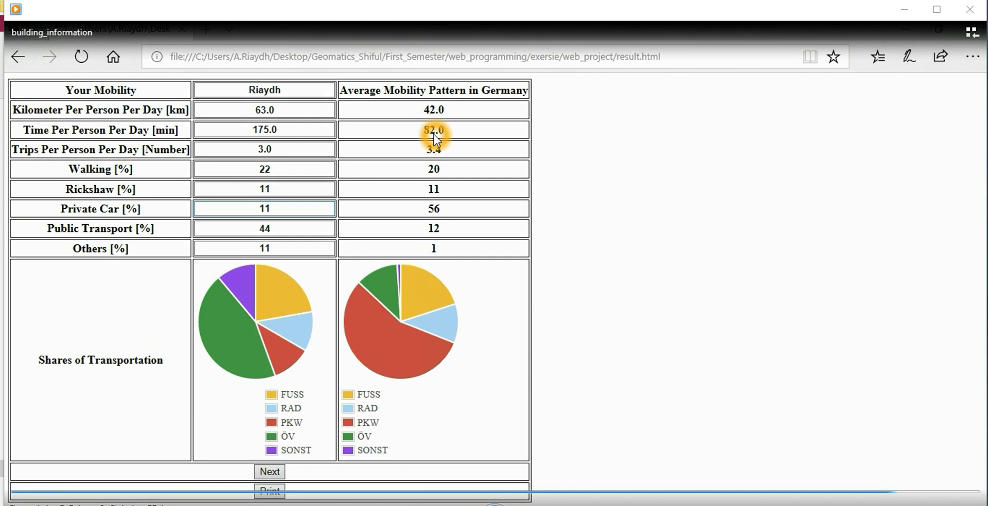
click(258, 133)
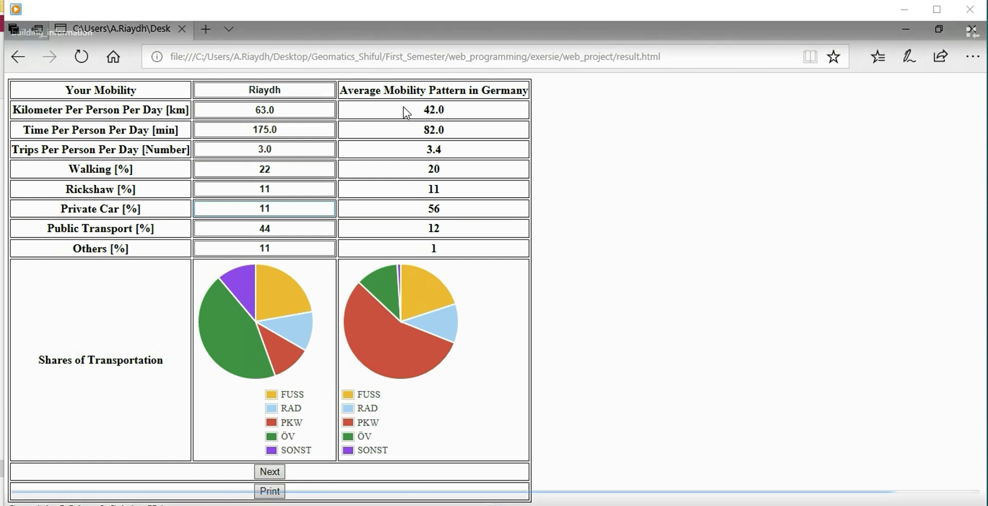
click(434, 118)
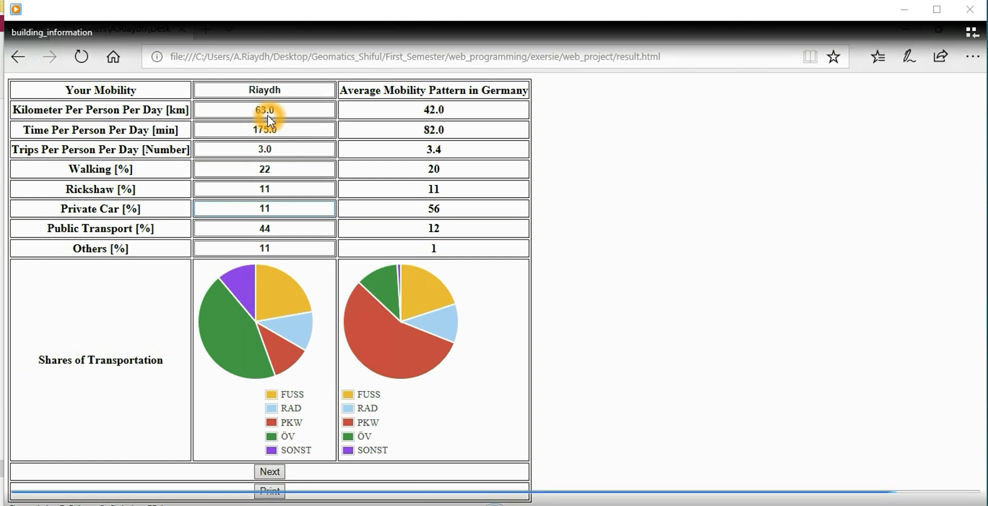
click(269, 135)
click(407, 120)
click(437, 117)
click(282, 149)
click(433, 149)
click(425, 134)
click(47, 150)
click(258, 153)
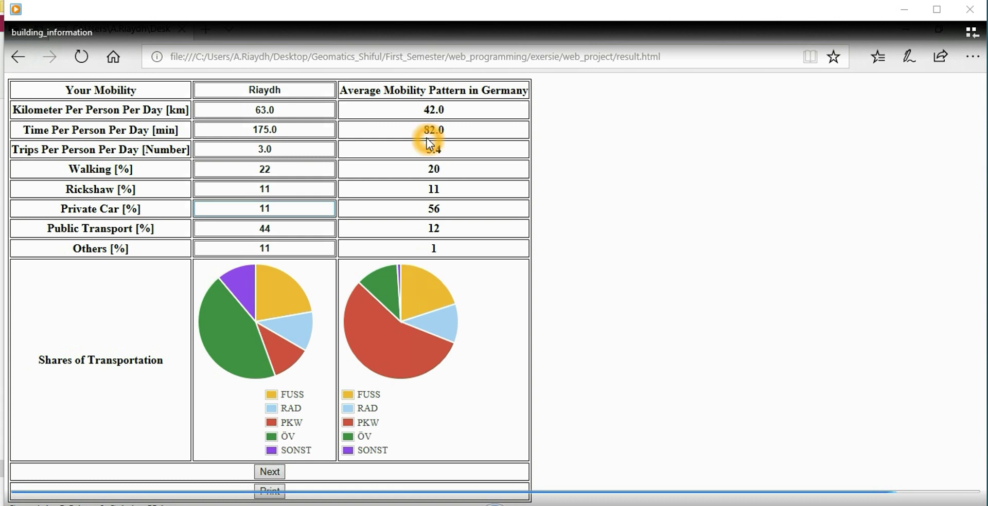
click(439, 151)
click(428, 152)
click(445, 152)
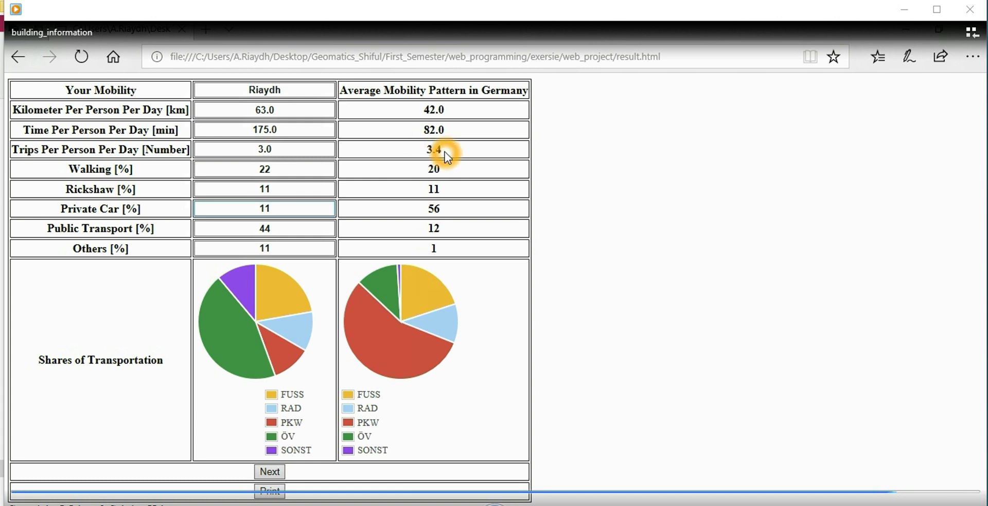
click(439, 156)
Compare the transport mode percentages and the pie charts of transportation shares with the German average
click(265, 178)
click(267, 176)
click(440, 169)
click(434, 171)
click(276, 238)
click(440, 230)
click(435, 209)
click(374, 409)
click(399, 371)
click(381, 482)
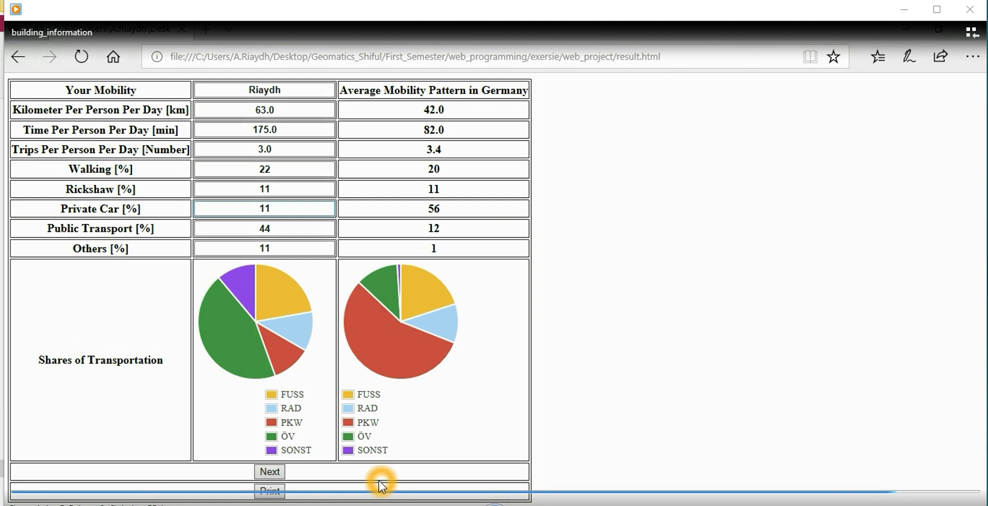
click(270, 480)
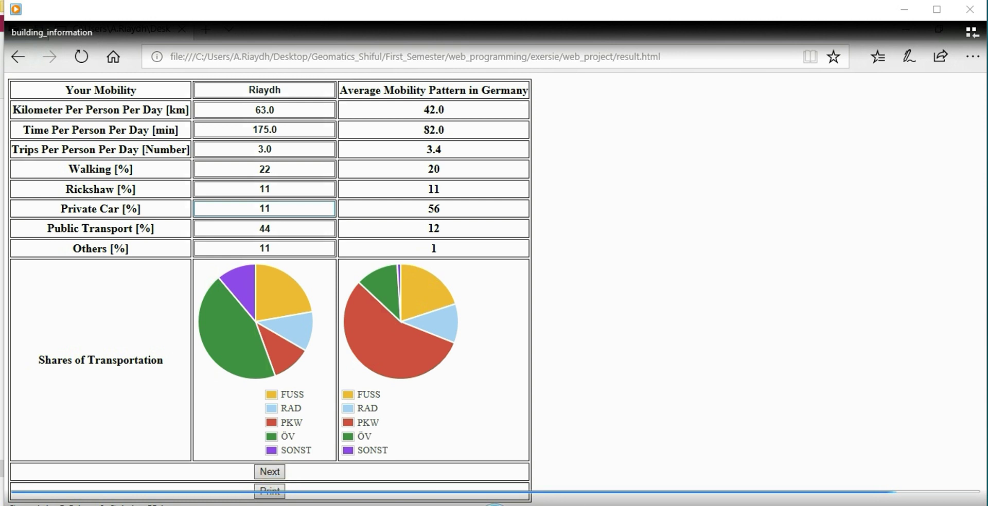
click(650, 421)
triple_click(100, 168)
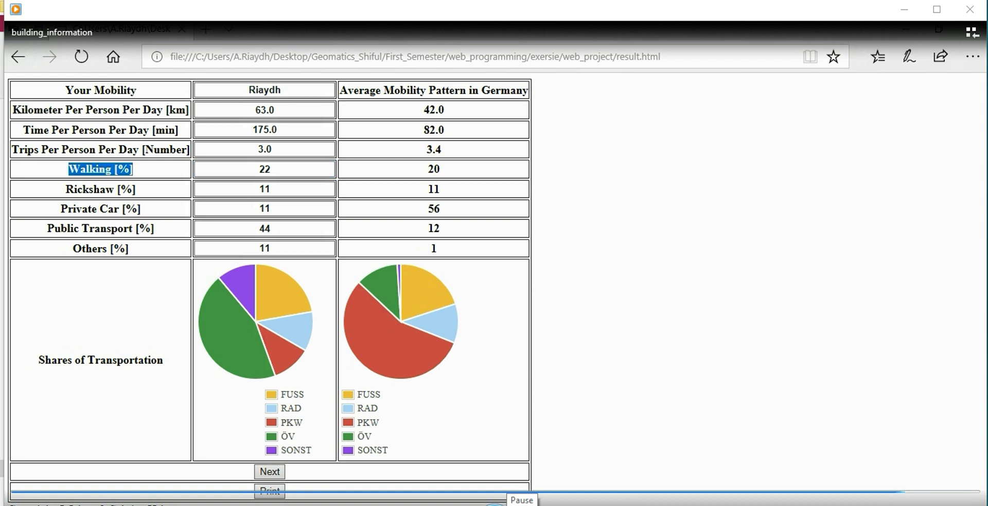
triple_click(100, 189)
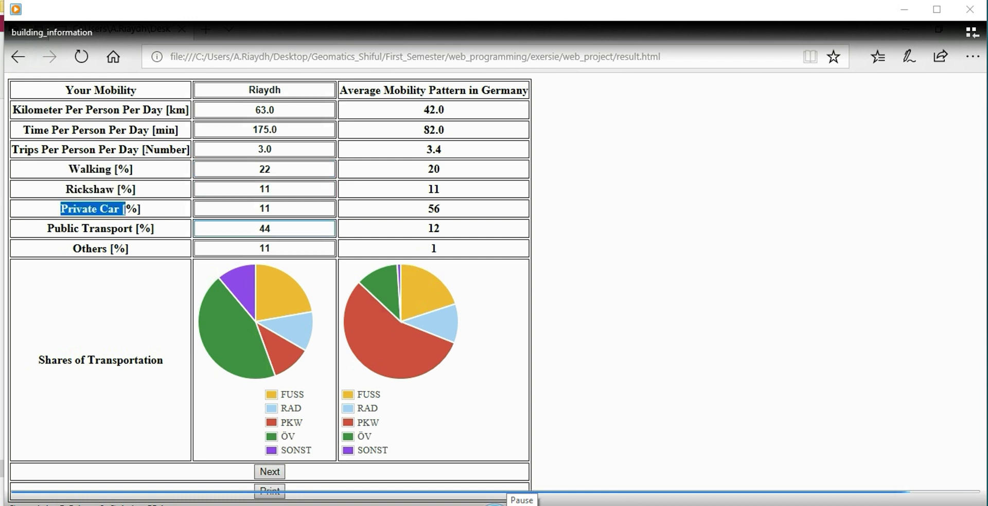